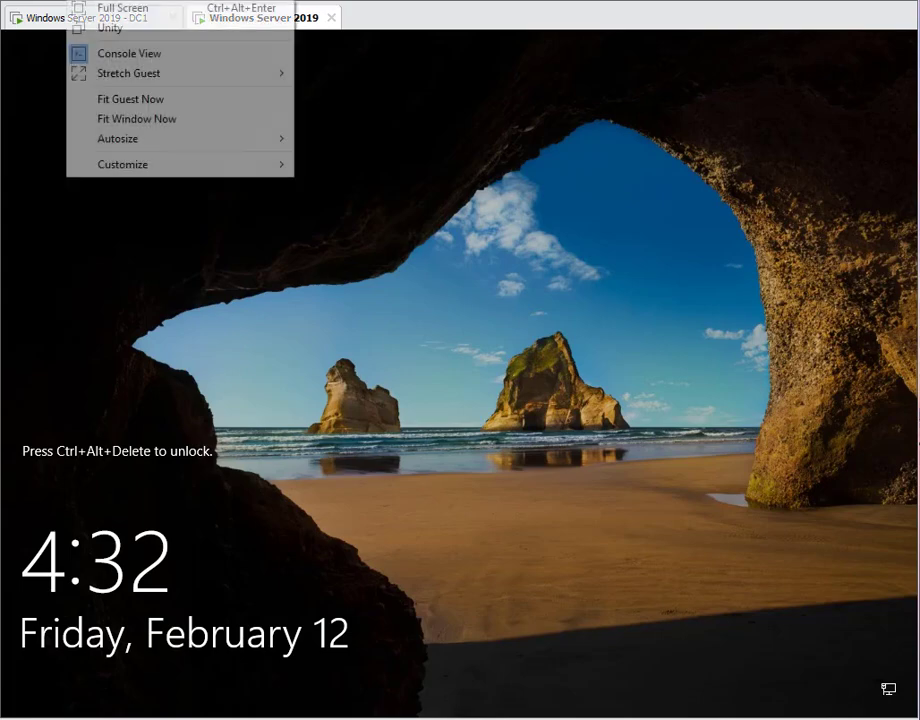
Sign in to the Windows Server 2019 virtual machine by entering the domain account's password
left_click(165, 73)
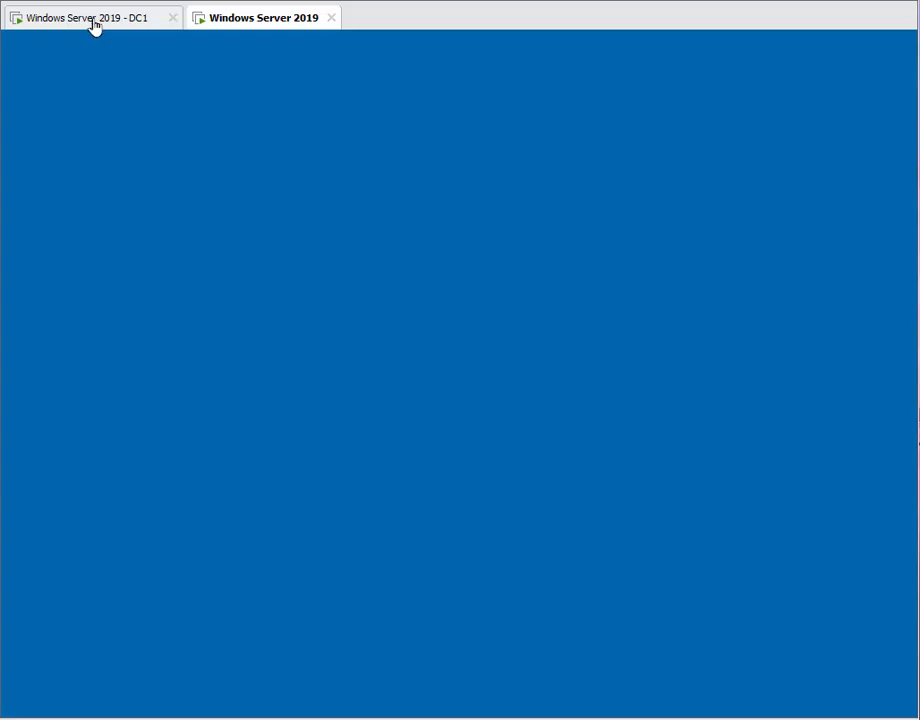
left_click(92, 20)
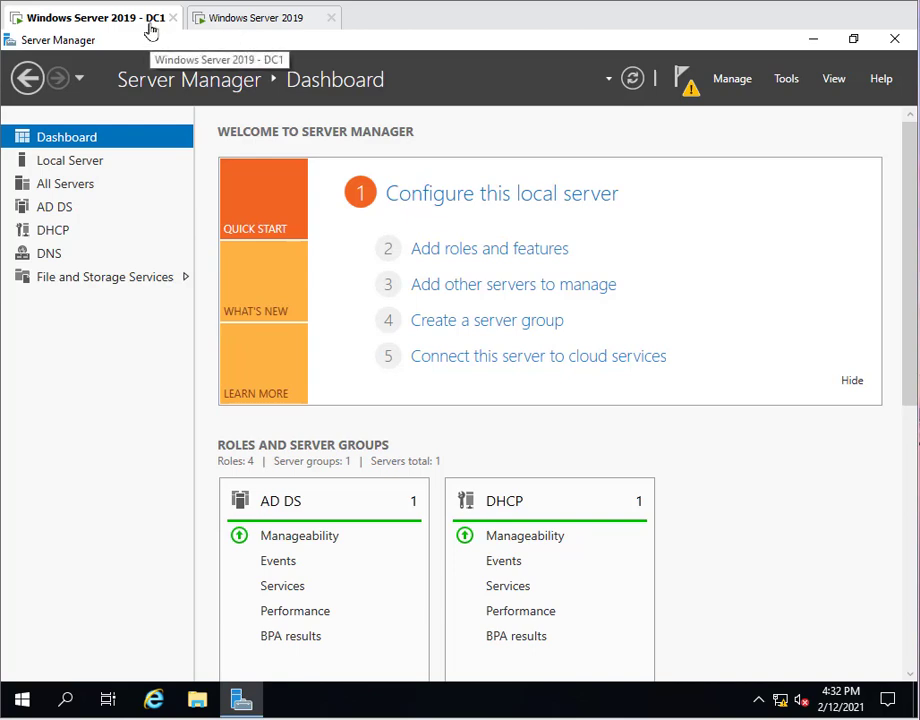
left_click(250, 20)
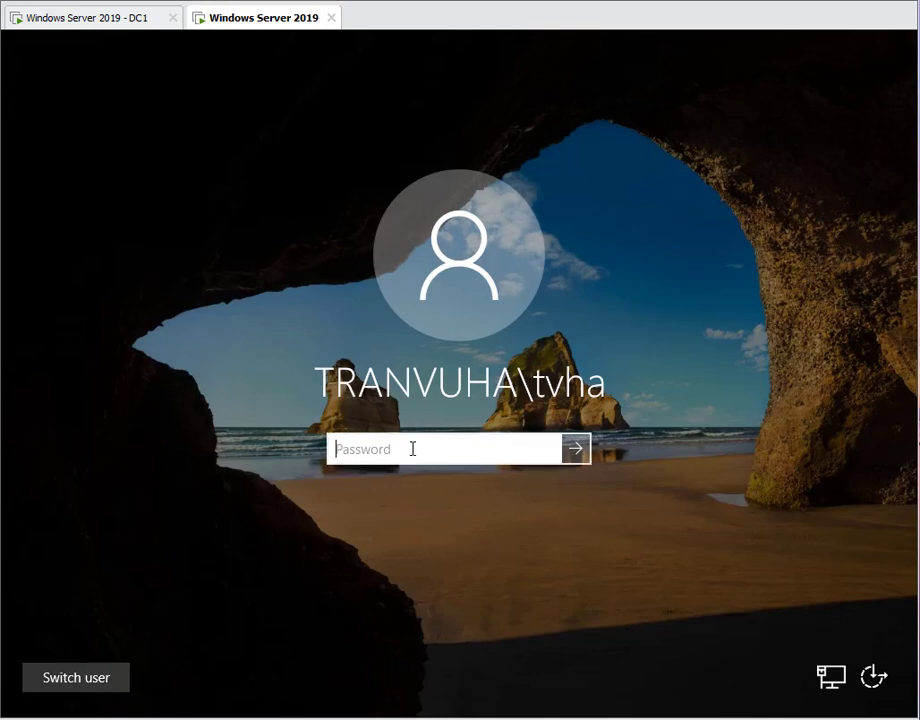
type("•••••••")
left_click(578, 452)
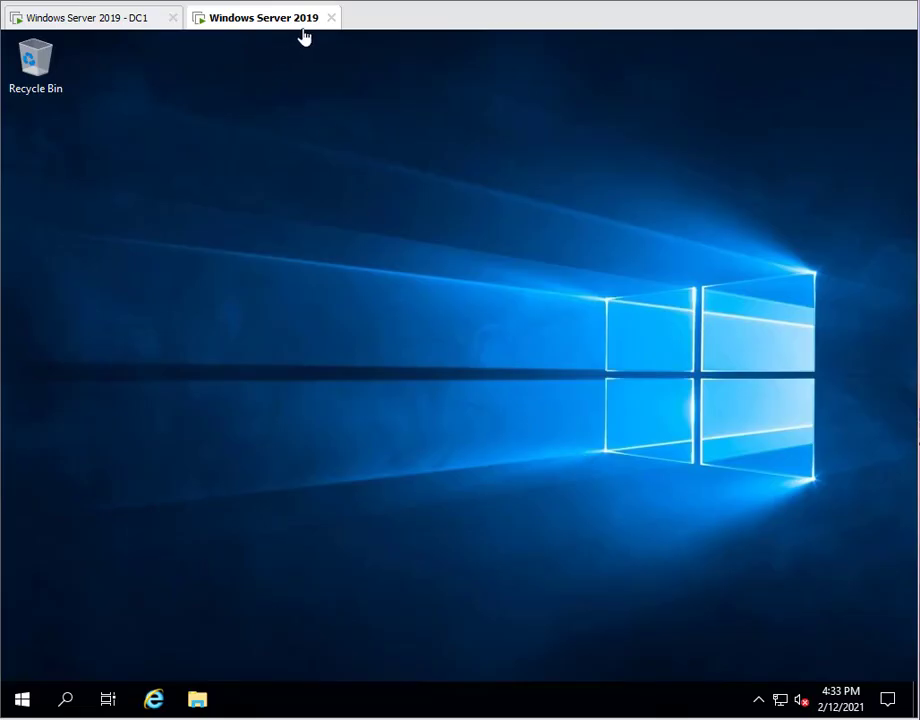
On the Windows Server 2019 - DC1 machine, start adding servers and search the tranvuha Active Directory domain for all computers
left_click(124, 29)
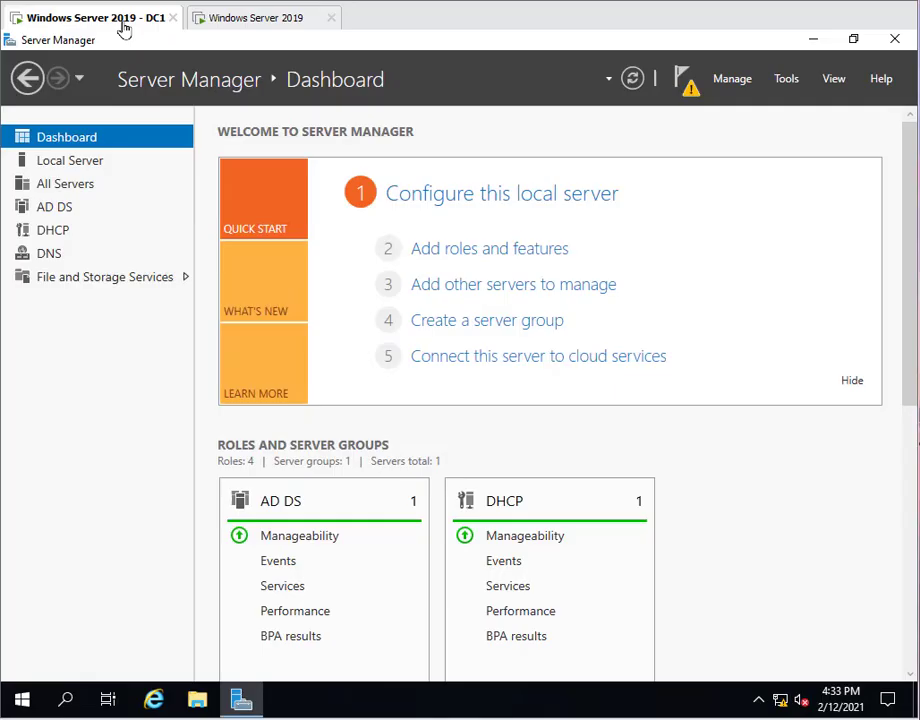
left_click(247, 29)
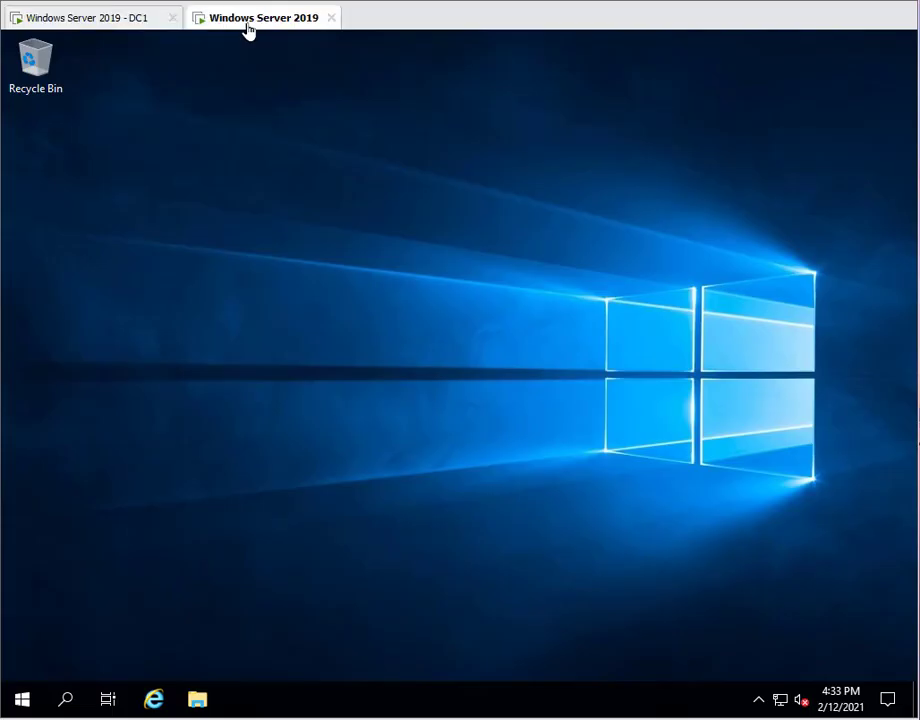
left_click(131, 24)
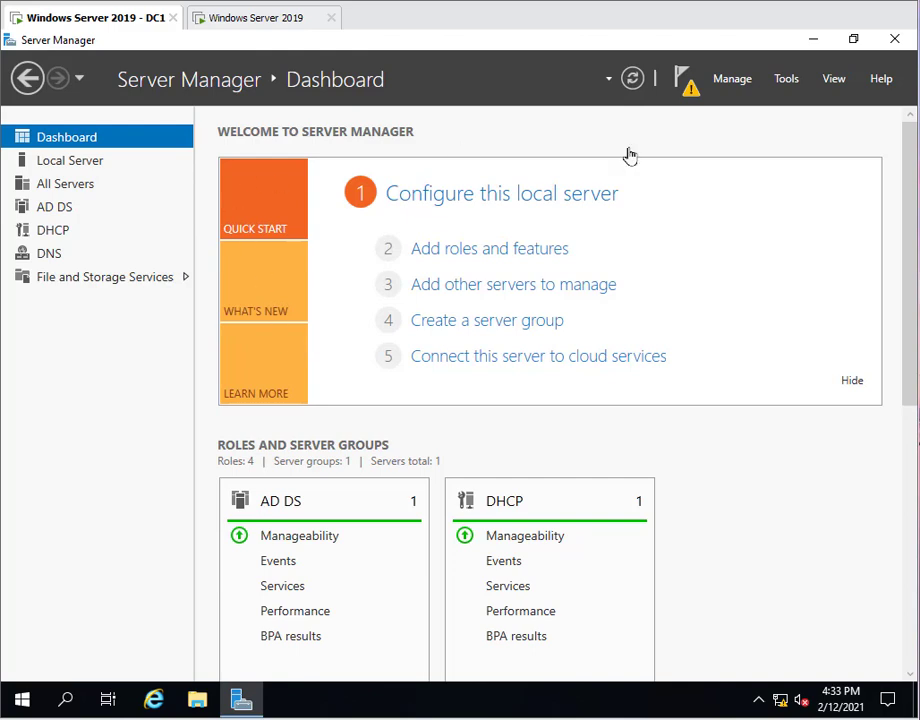
left_click(744, 89)
left_click(741, 87)
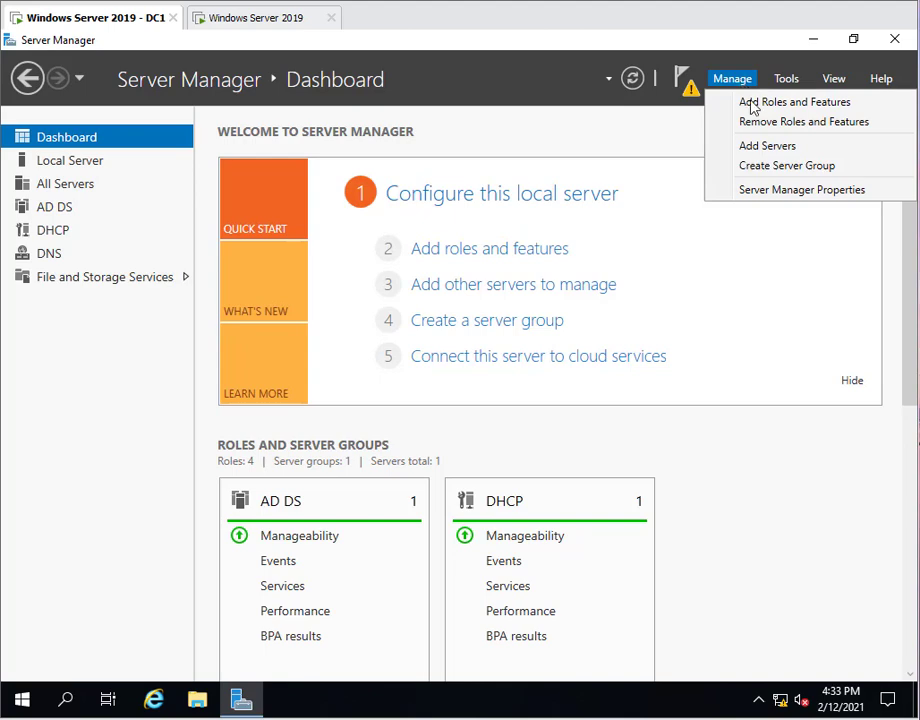
left_click(768, 147)
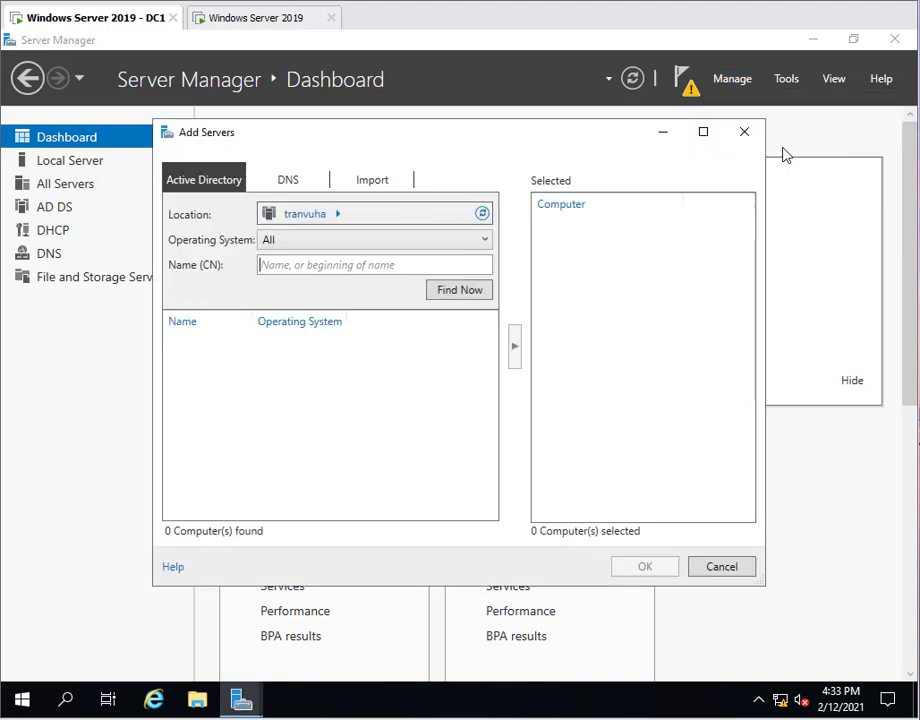
left_click(459, 290)
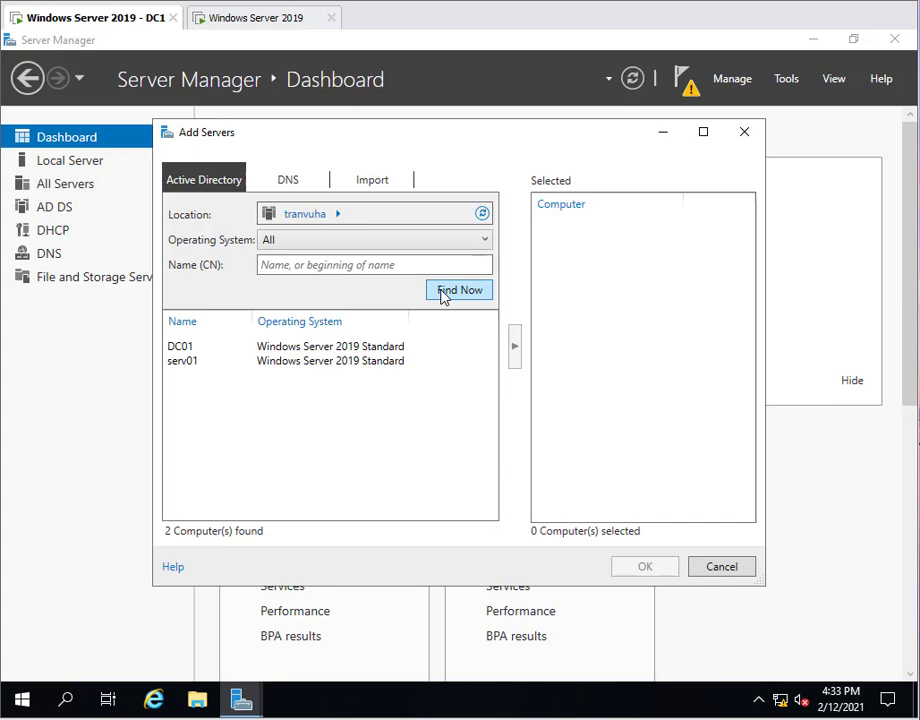
Add serv01 to the selected computers and confirm it as a managed server
left_click(189, 347)
left_click(190, 362)
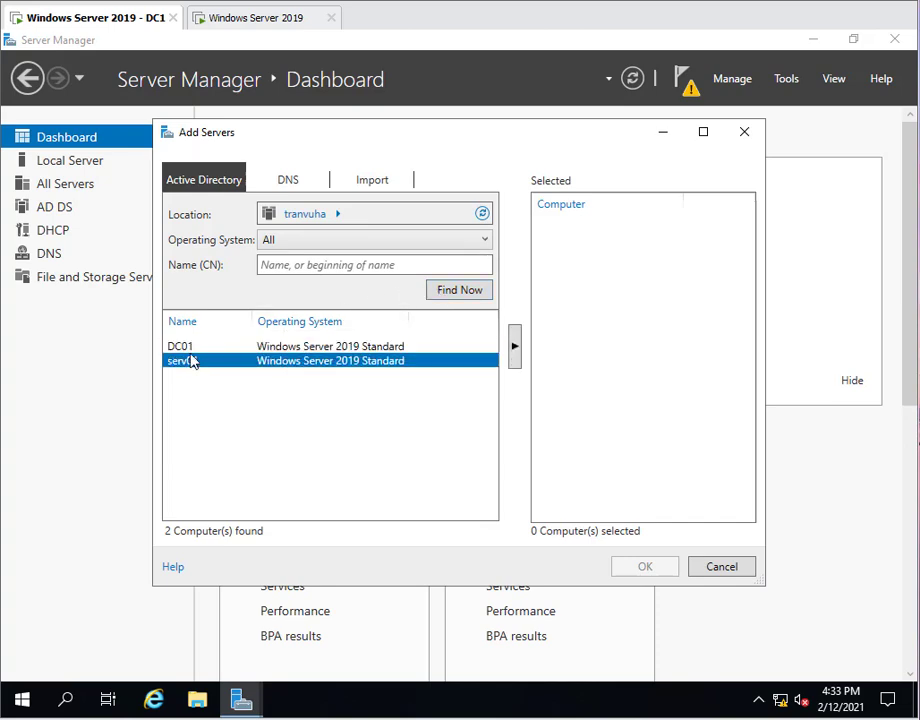
left_click(188, 349)
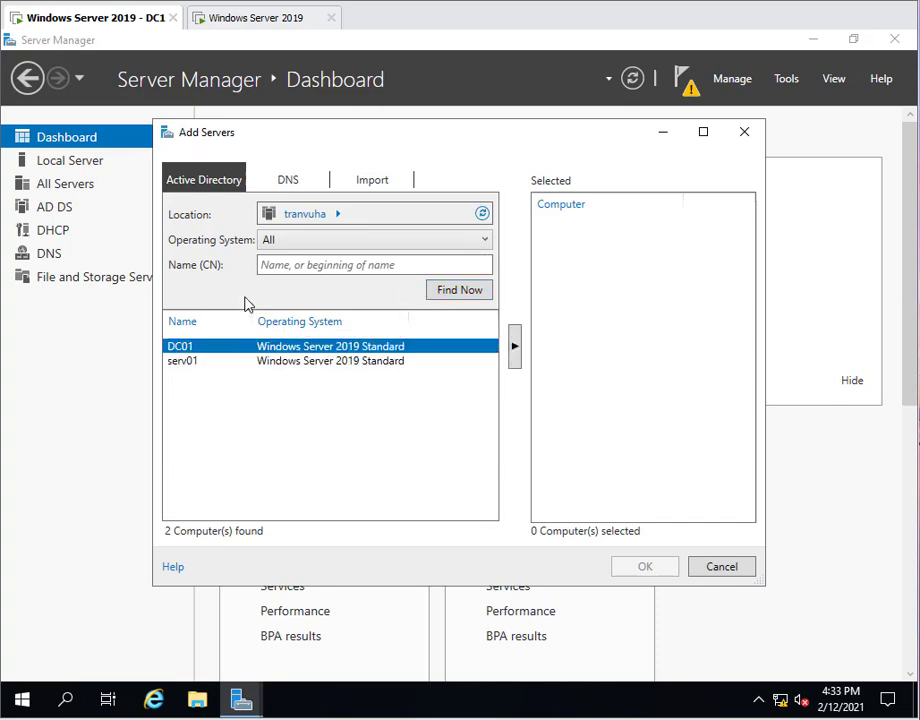
left_click(201, 363)
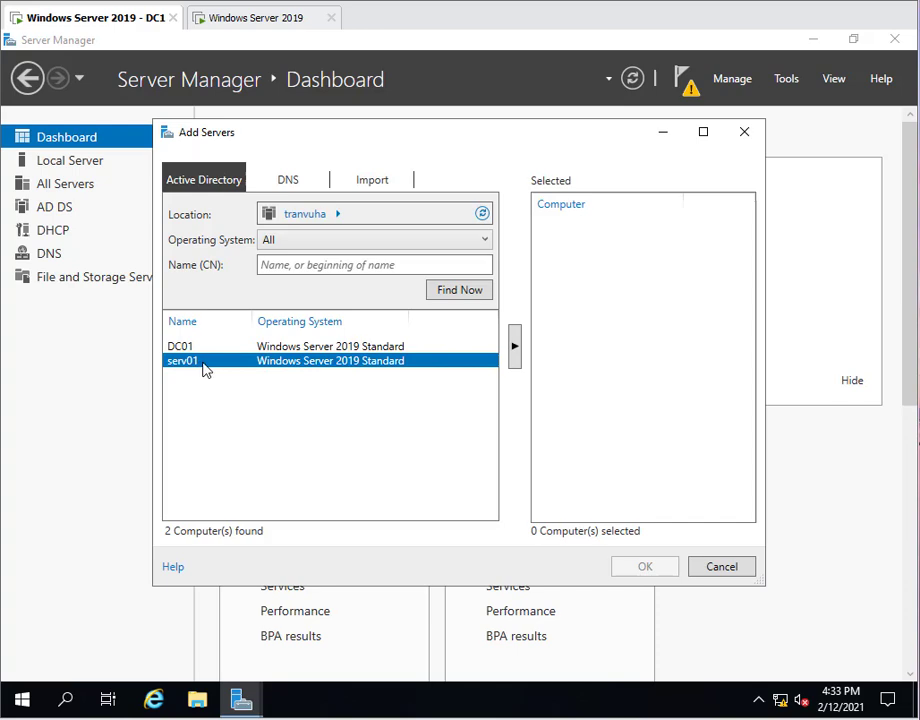
left_click(514, 347)
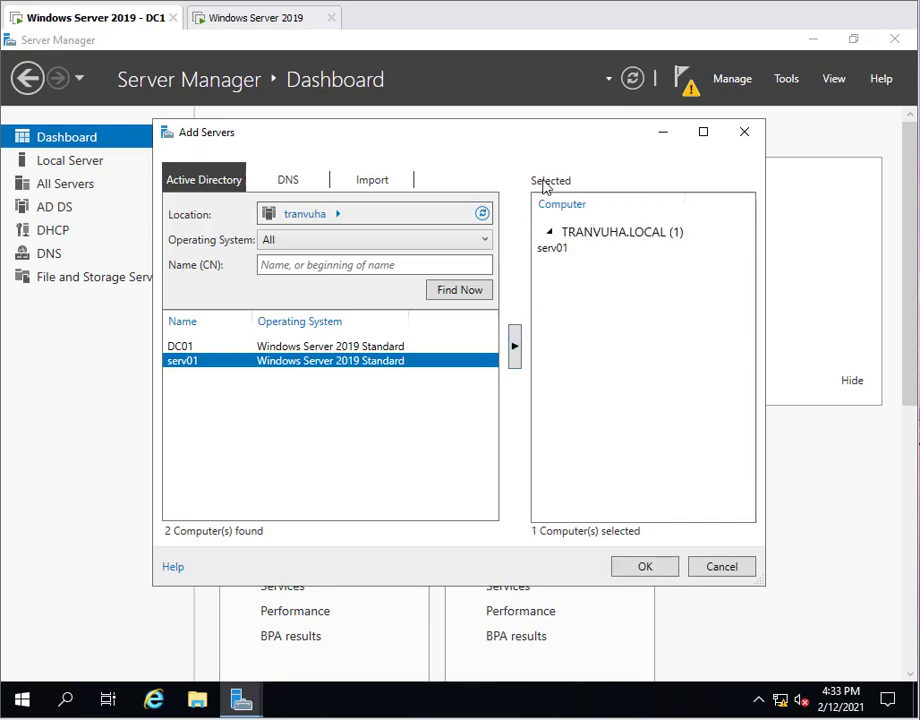
left_click(556, 261)
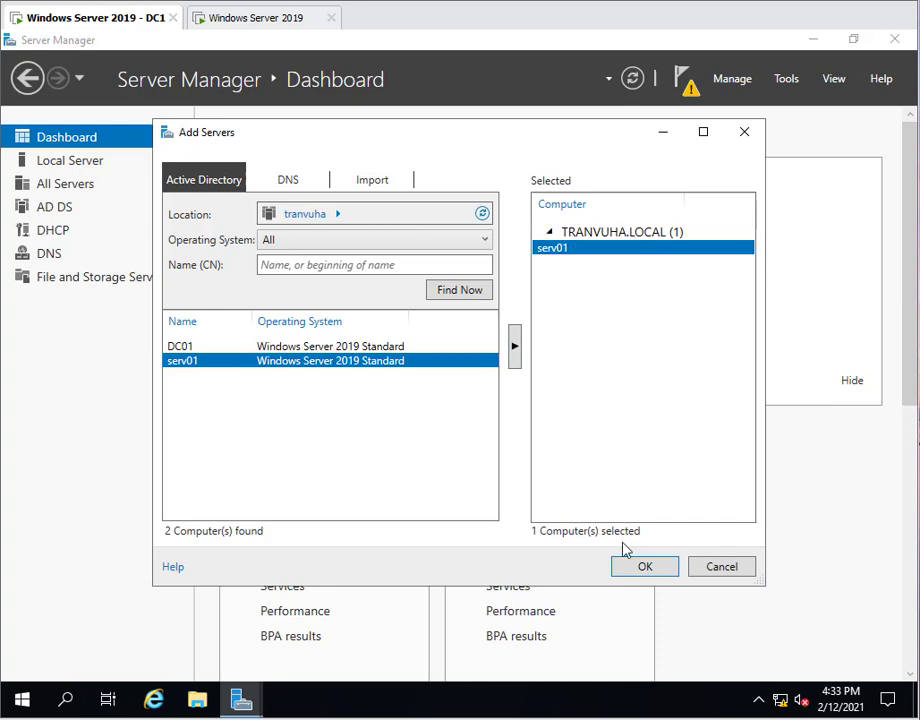
left_click(646, 567)
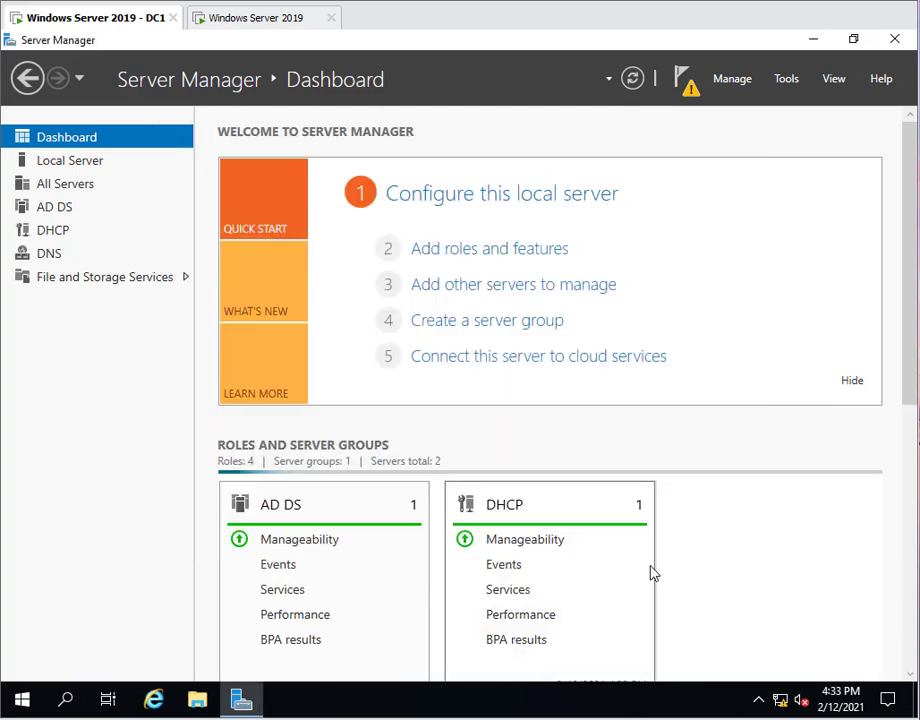
Open the All Servers group from the dashboard tiles and select serv01 to check its manageability status
scroll(612, 542, "down", 1)
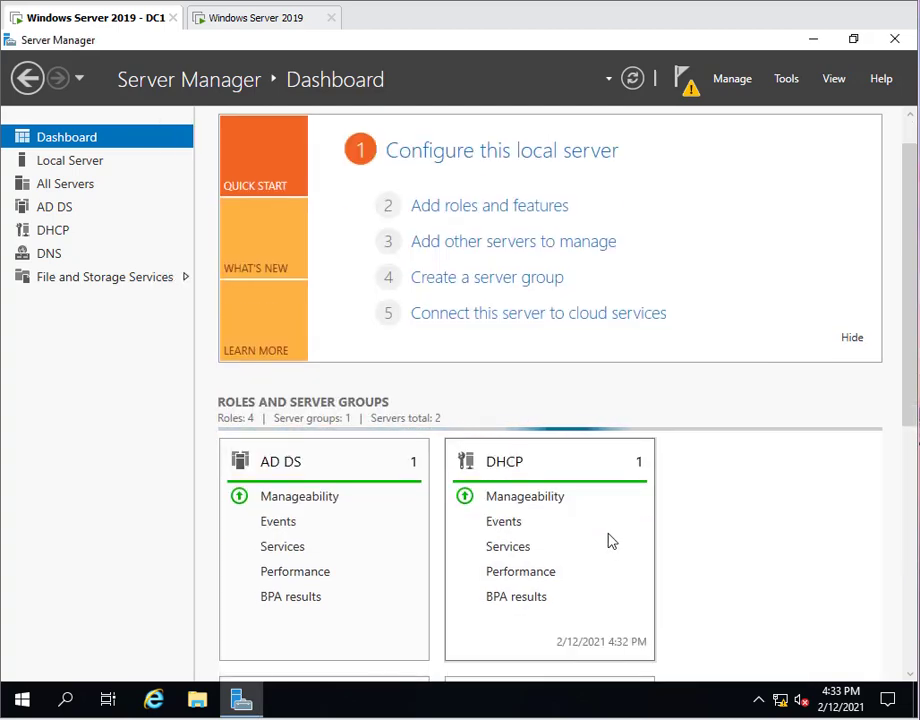
scroll(610, 541, "down", 2)
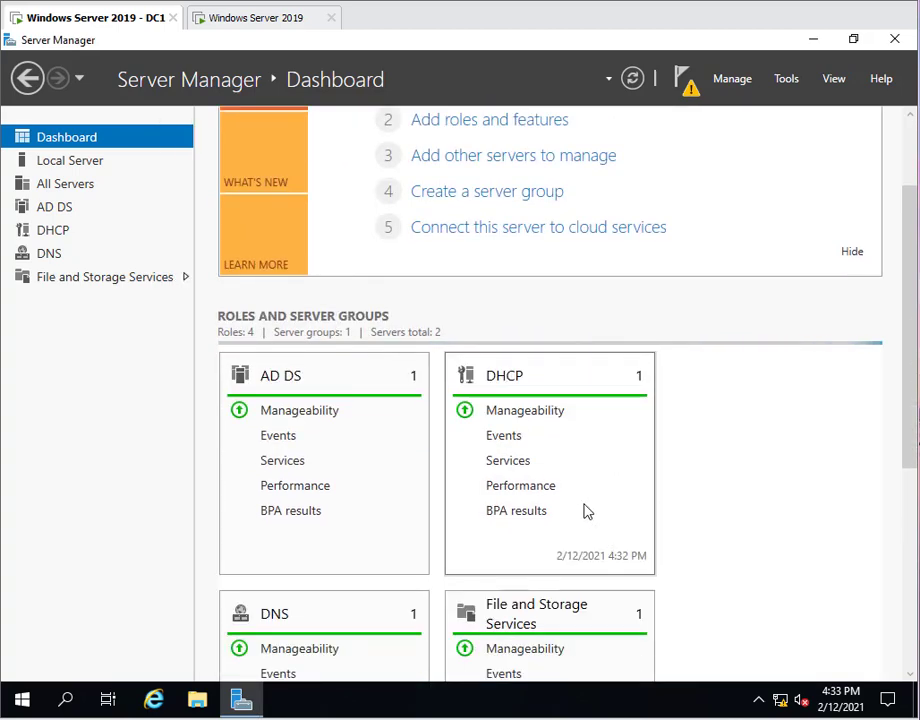
scroll(585, 510, "down", 1)
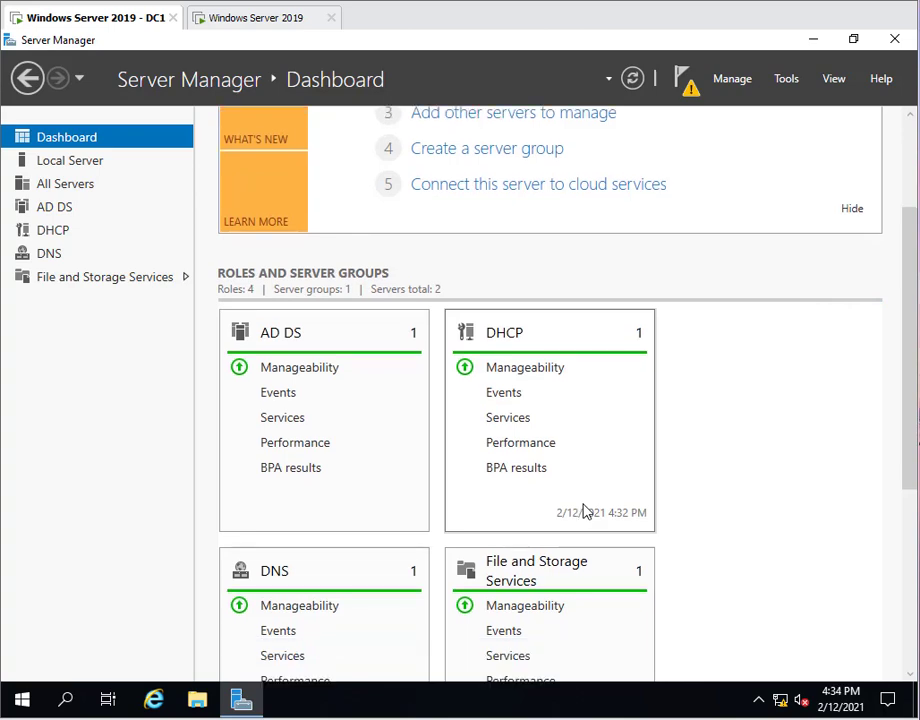
scroll(584, 511, "down", 8)
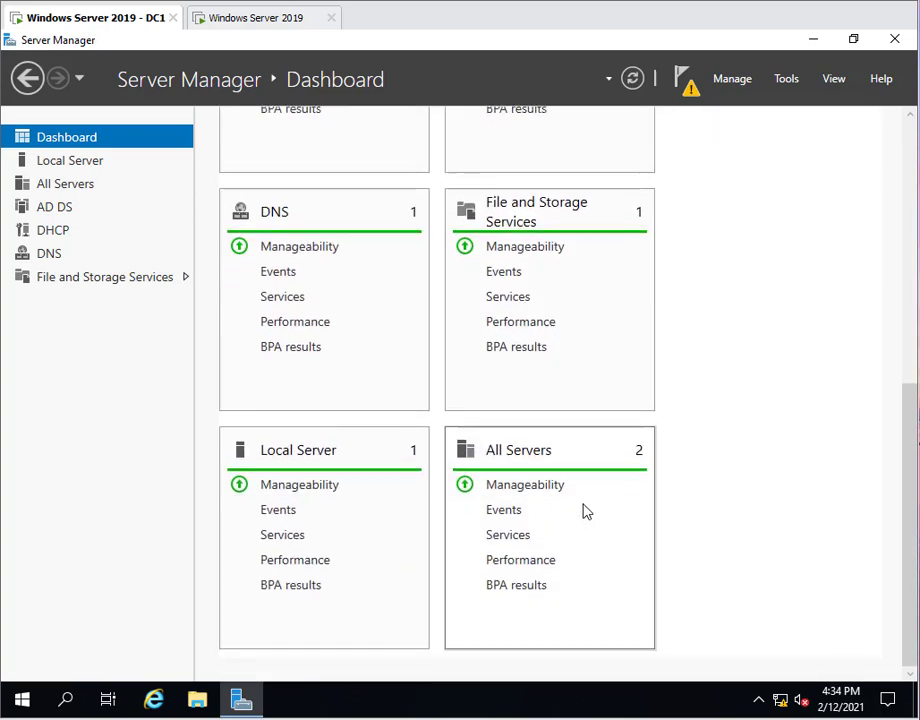
left_click(544, 455)
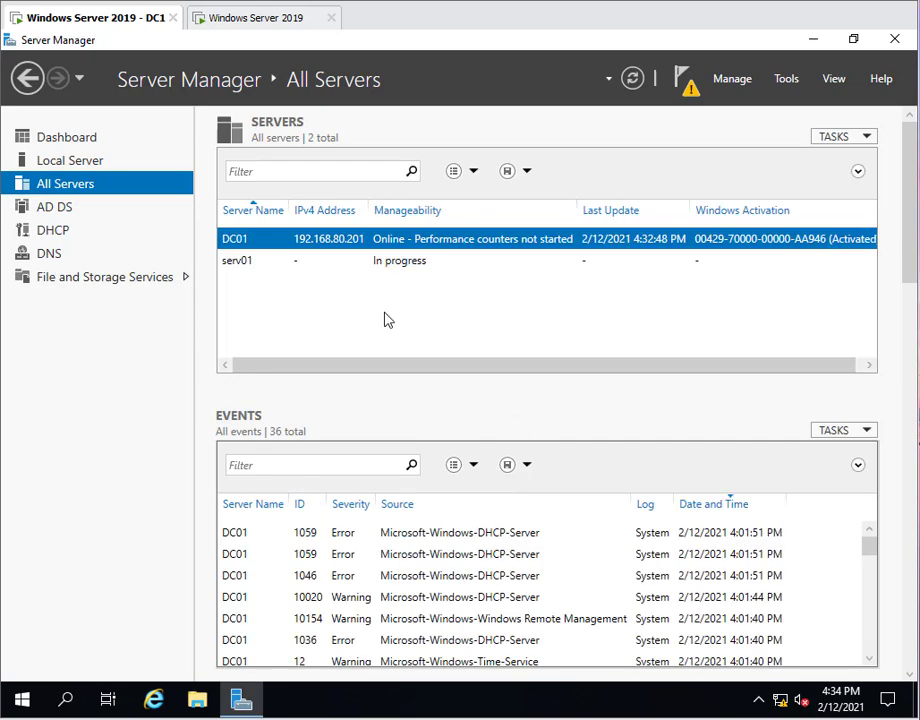
left_click(254, 262)
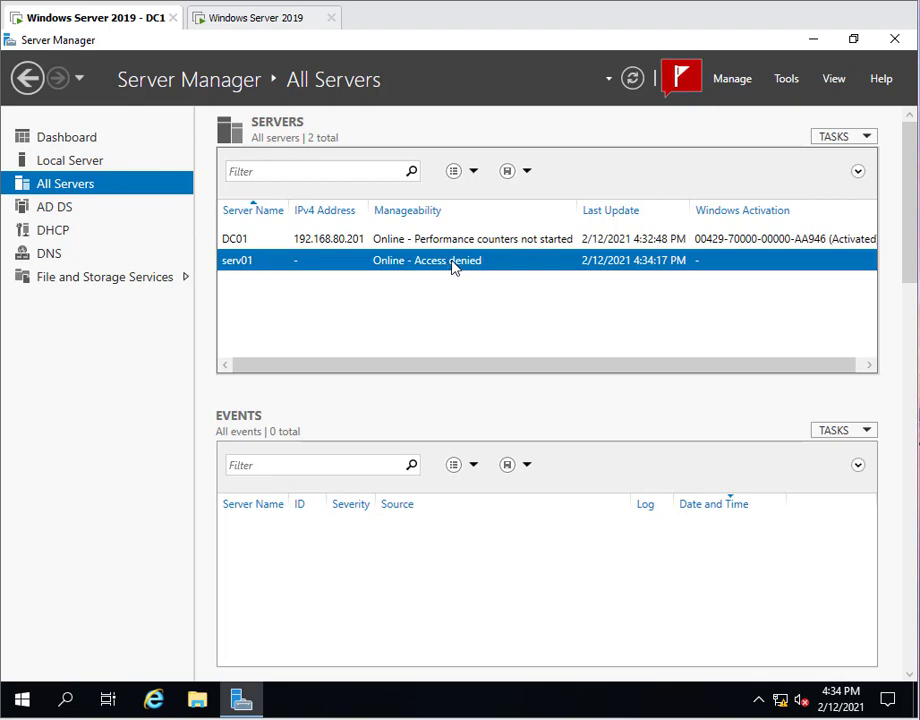
Dismiss the Automatic Refresh notification on DC1 and refresh the All Servers view
left_click(267, 28)
left_click(118, 29)
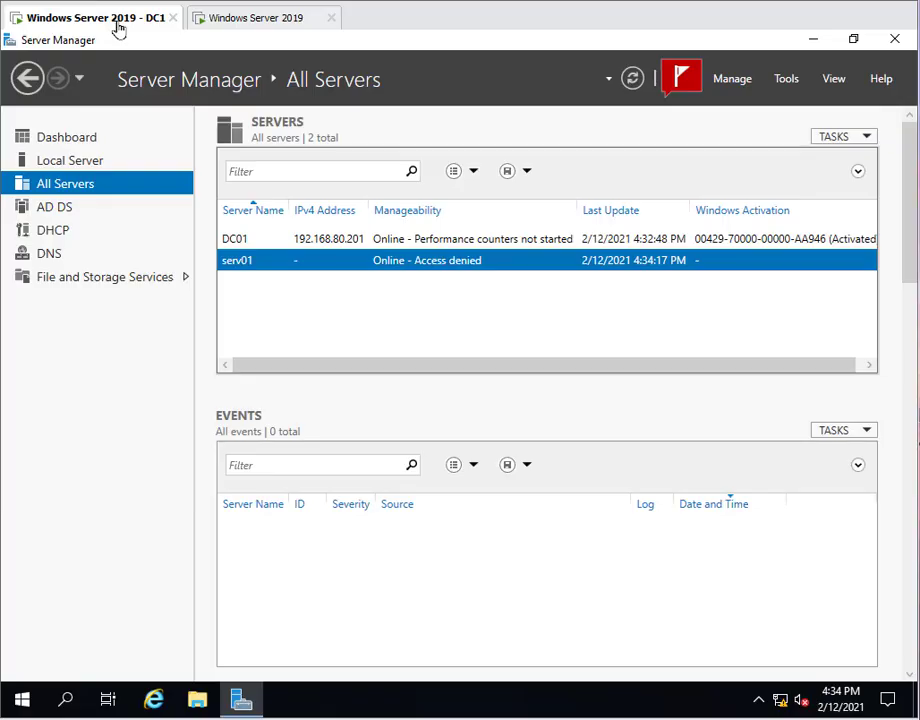
left_click(686, 80)
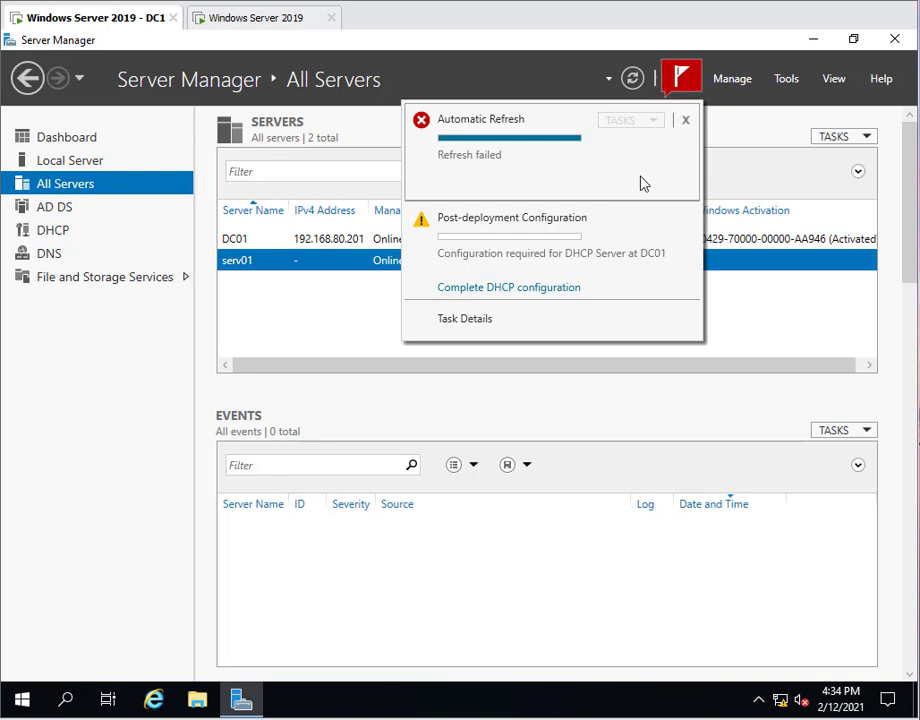
left_click(686, 122)
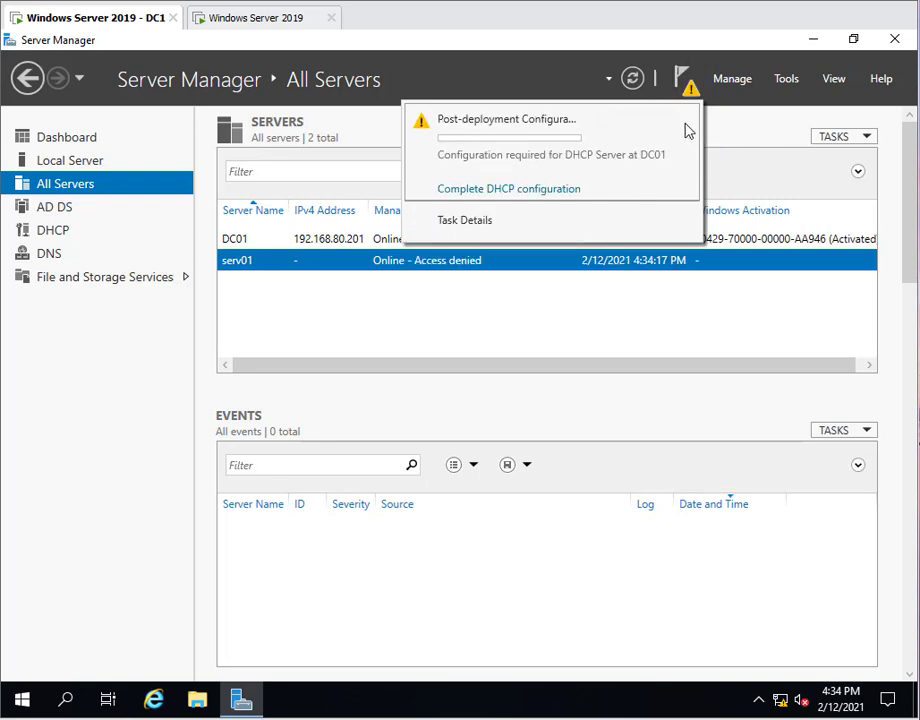
left_click(632, 84)
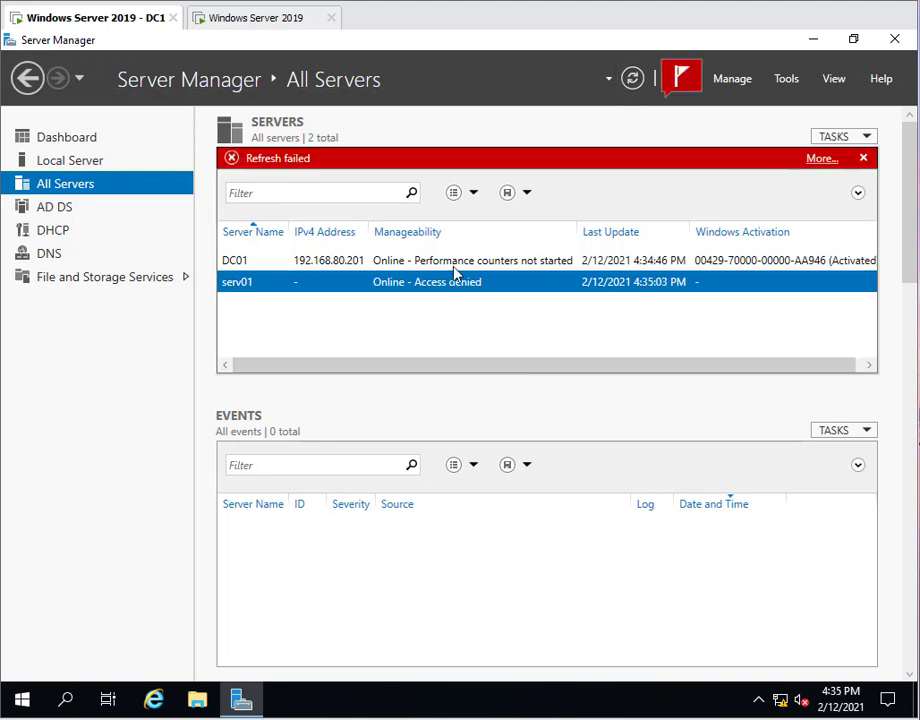
Open the task details of the failed refresh, adjust the Task Name and Stage column widths, and examine the error notifications for serv01
left_click(255, 18)
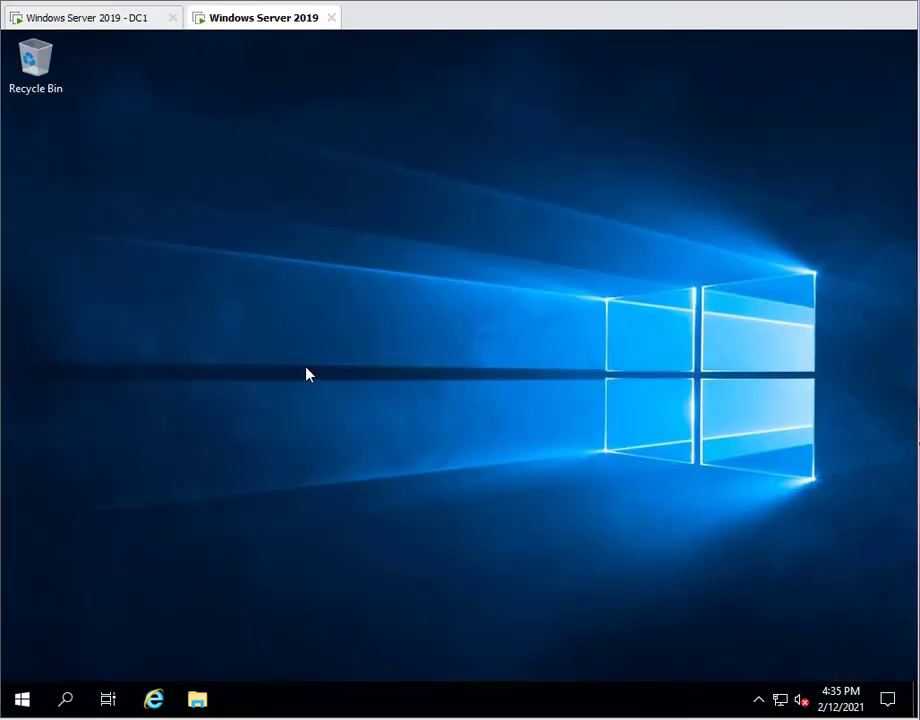
left_click(80, 22)
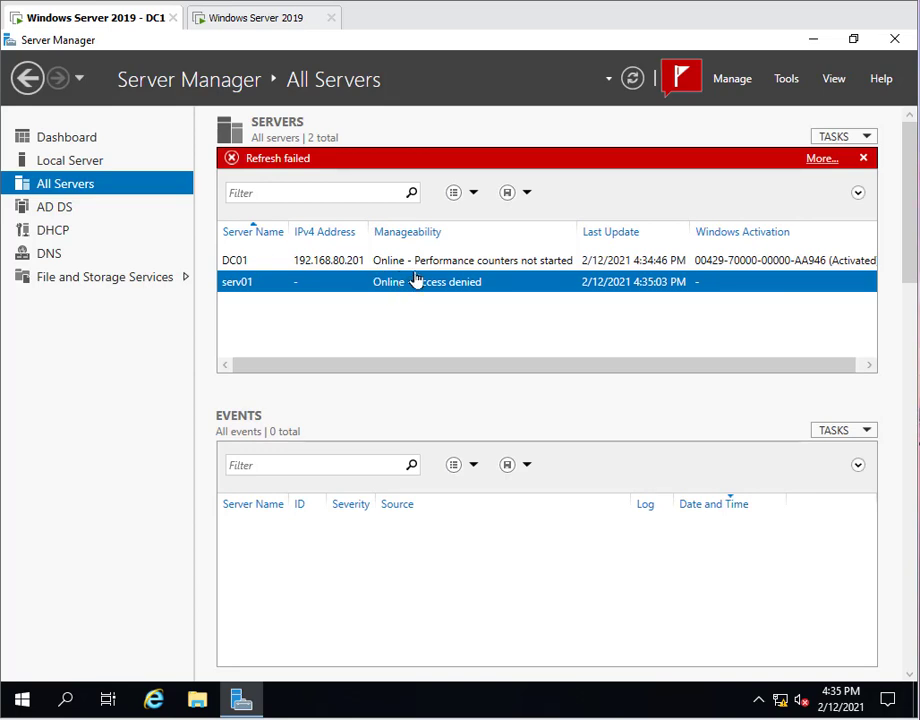
left_click(819, 160)
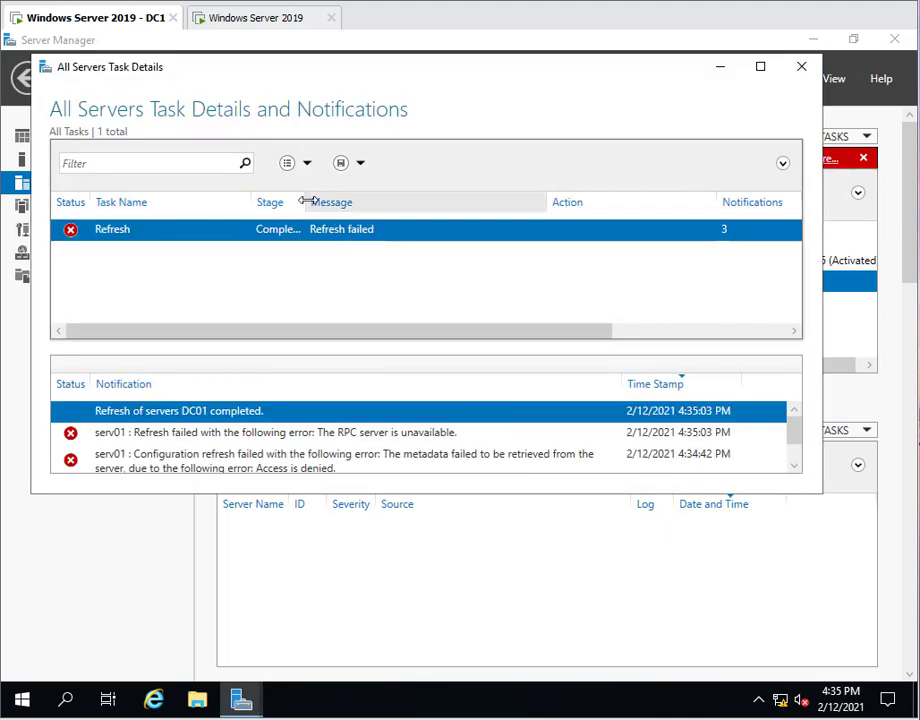
left_click_drag(308, 199, 364, 200)
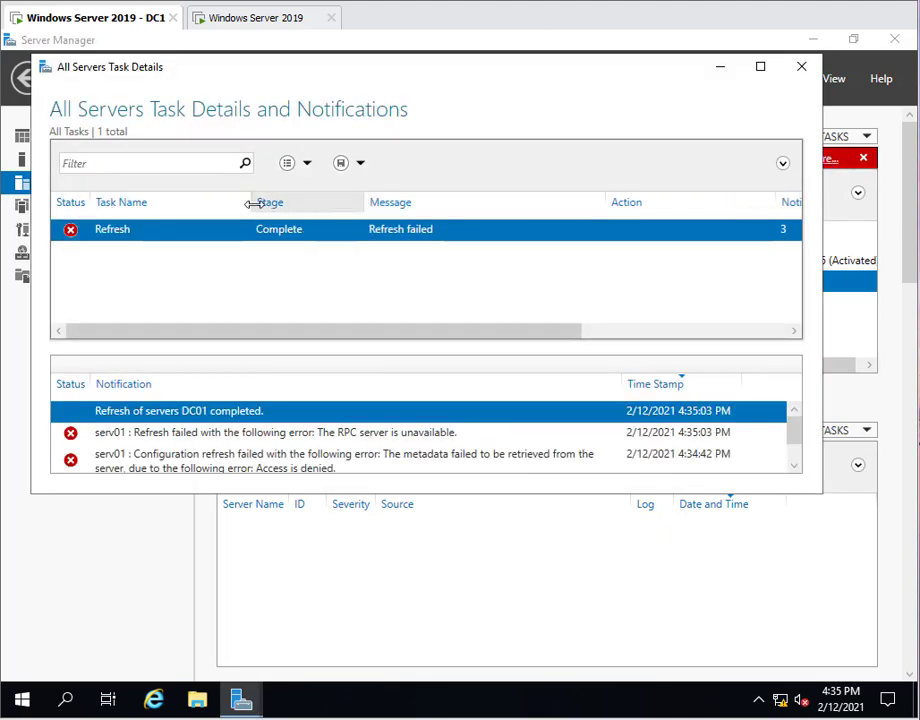
left_click_drag(252, 202, 207, 205)
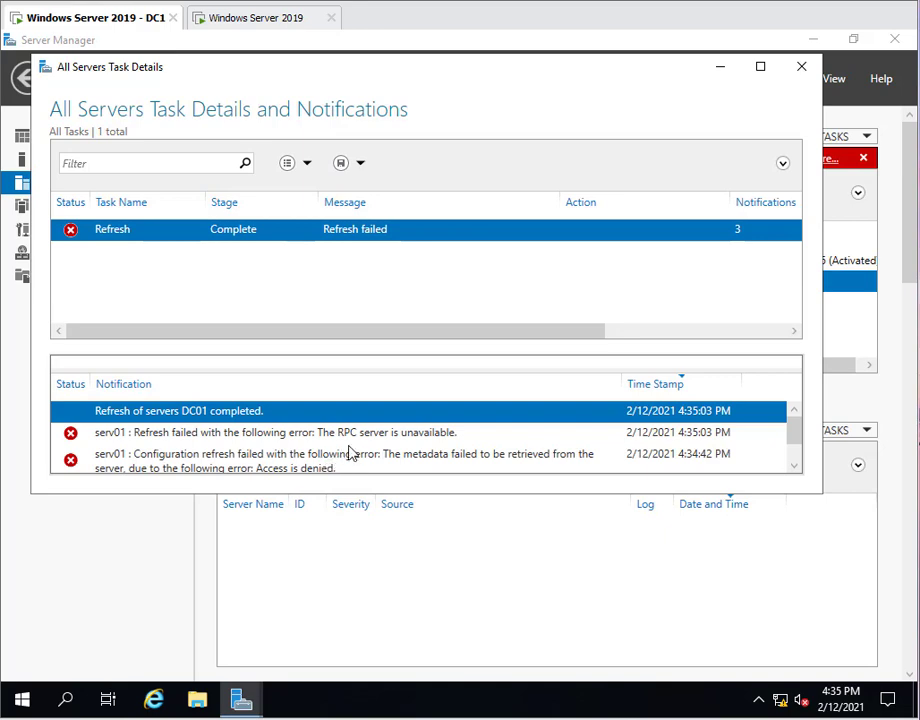
scroll(349, 447, "down", 1)
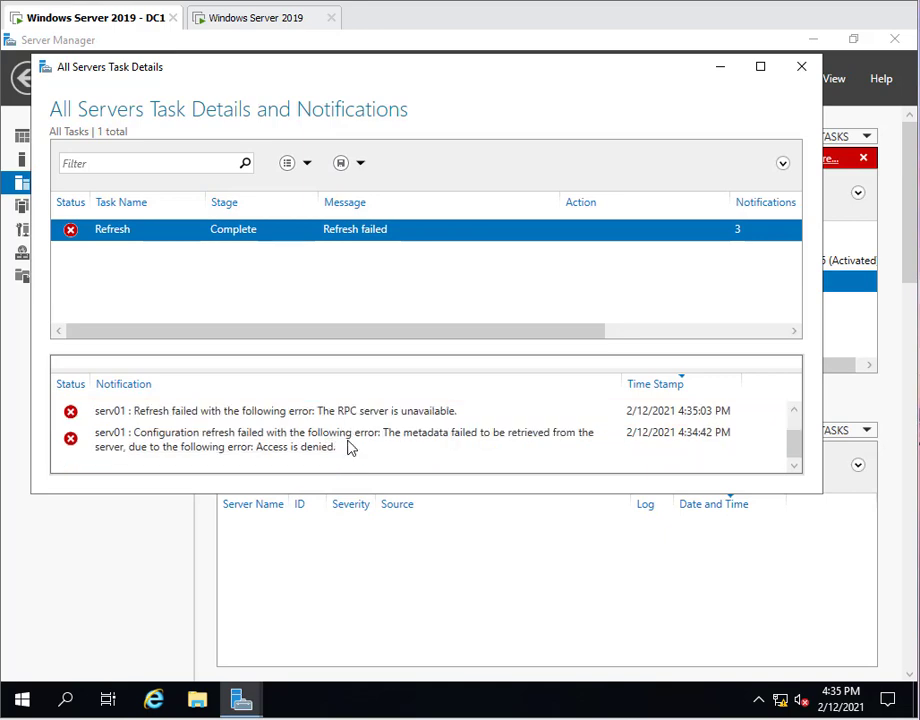
scroll(349, 447, "up", 1)
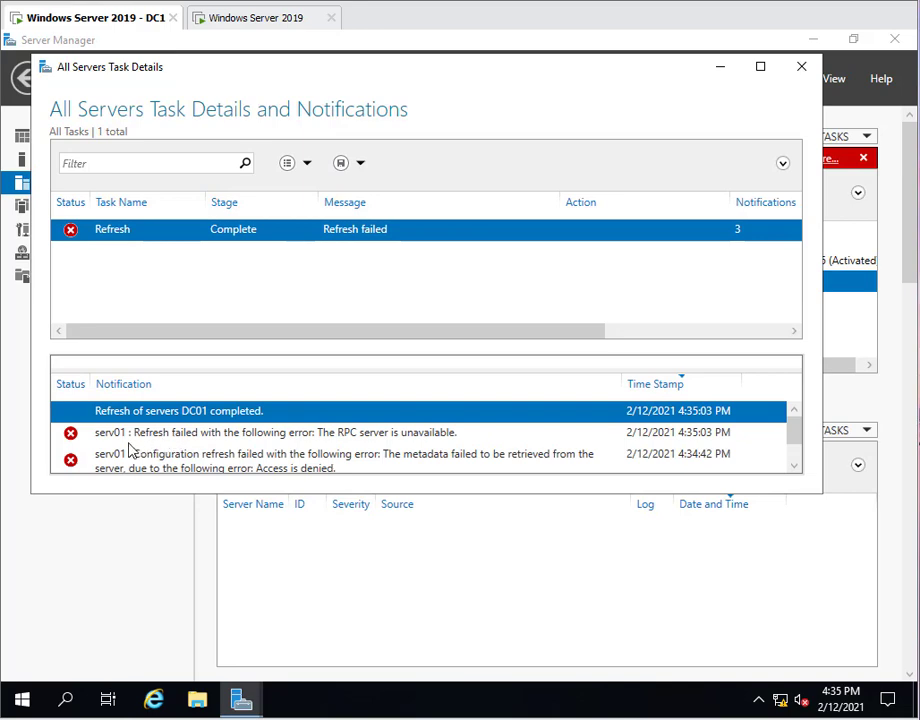
scroll(130, 450, "down", 1)
scroll(138, 448, "up", 1)
left_click(146, 436)
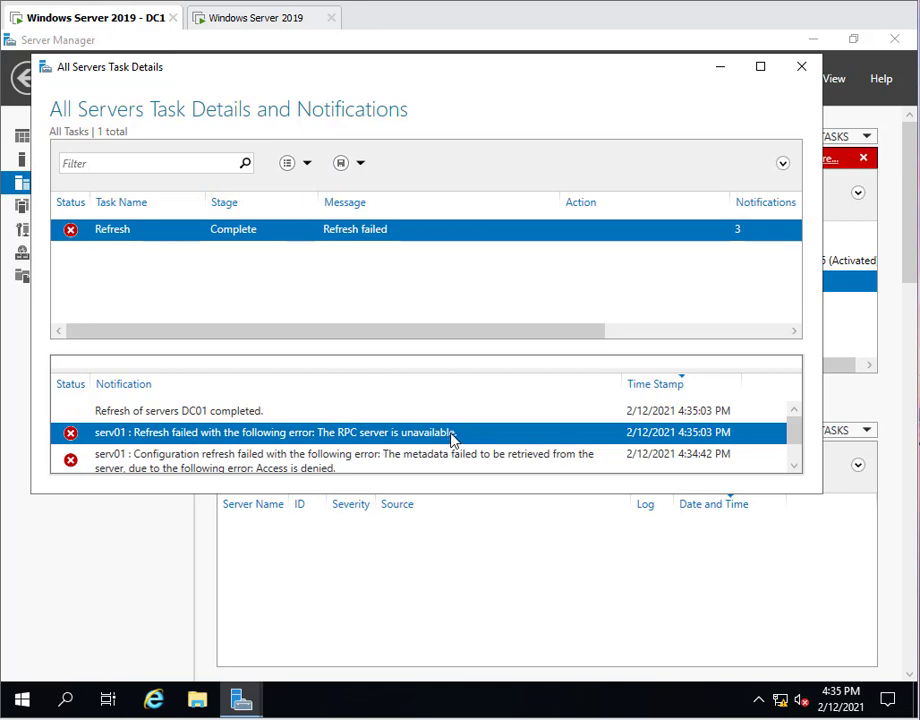
scroll(451, 440, "down", 1)
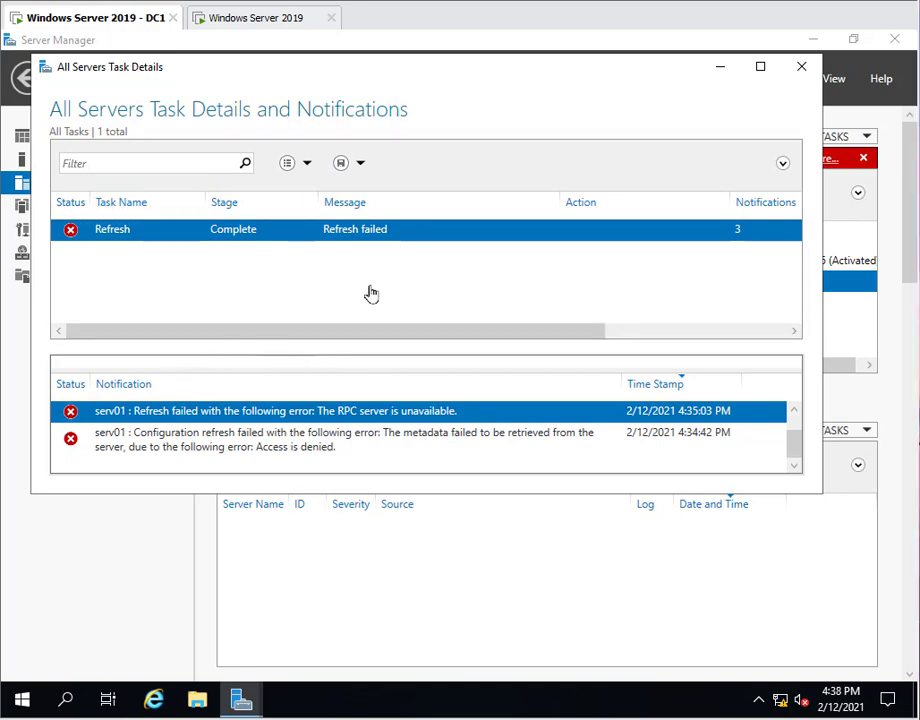
Close the failed refresh's task details and open the Manage As credentials prompt for serv01
left_click(802, 68)
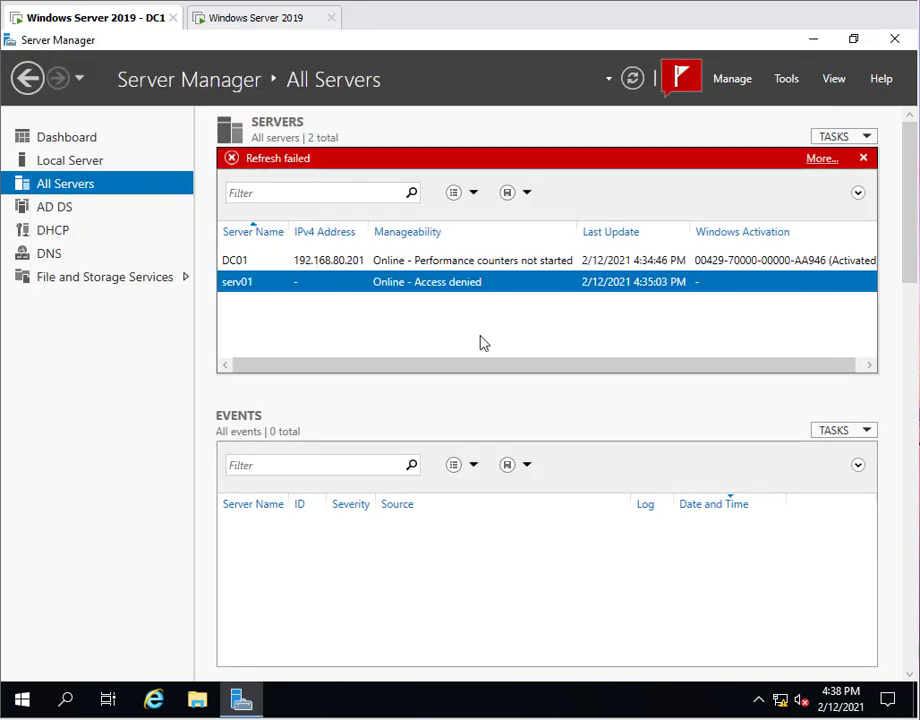
right_click(467, 287)
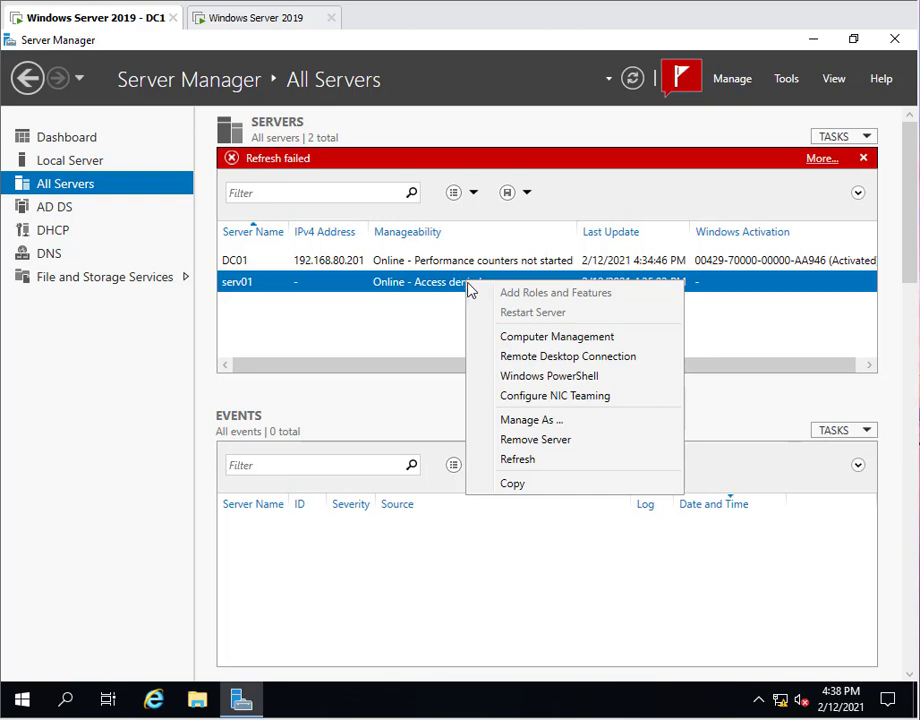
left_click(587, 428)
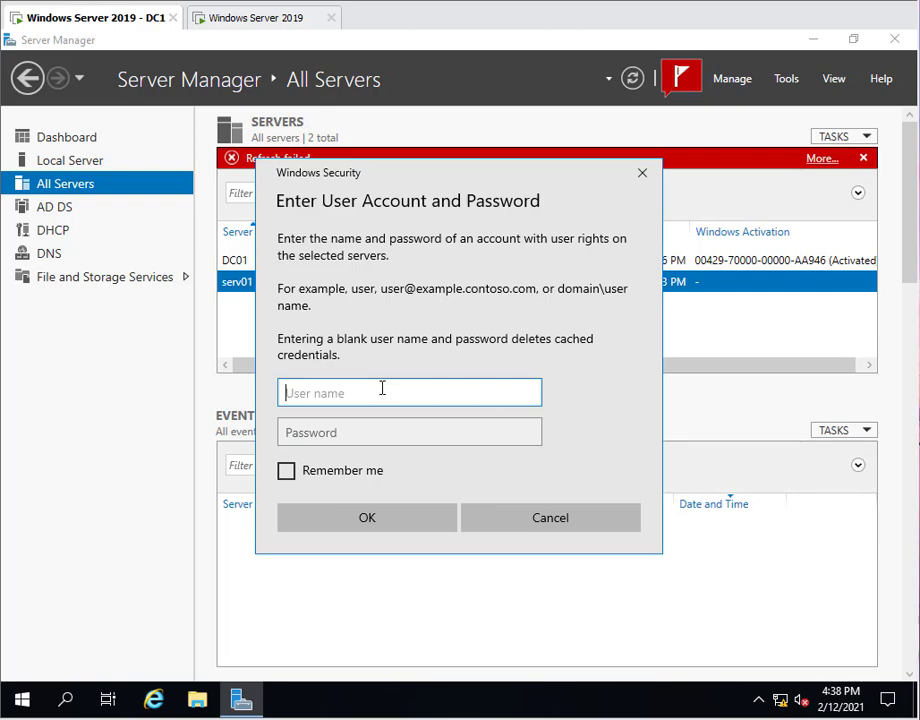
Try to supply the Administrator user name without a domain and the account password for serv01, with Remember me enabled
type("Administrator")
key("Tab")
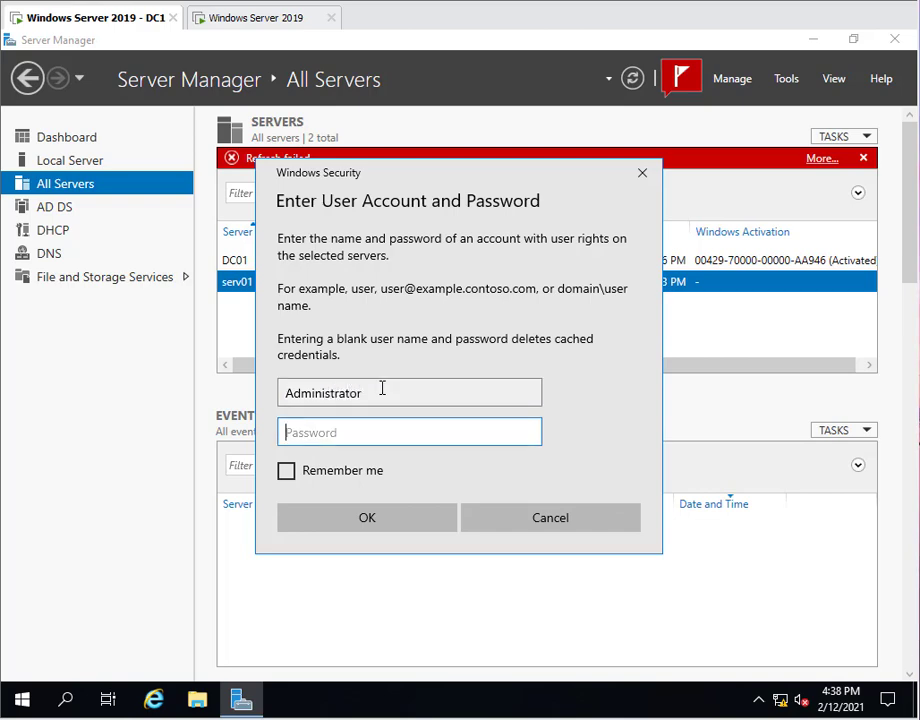
type("••••••••")
left_click(355, 473)
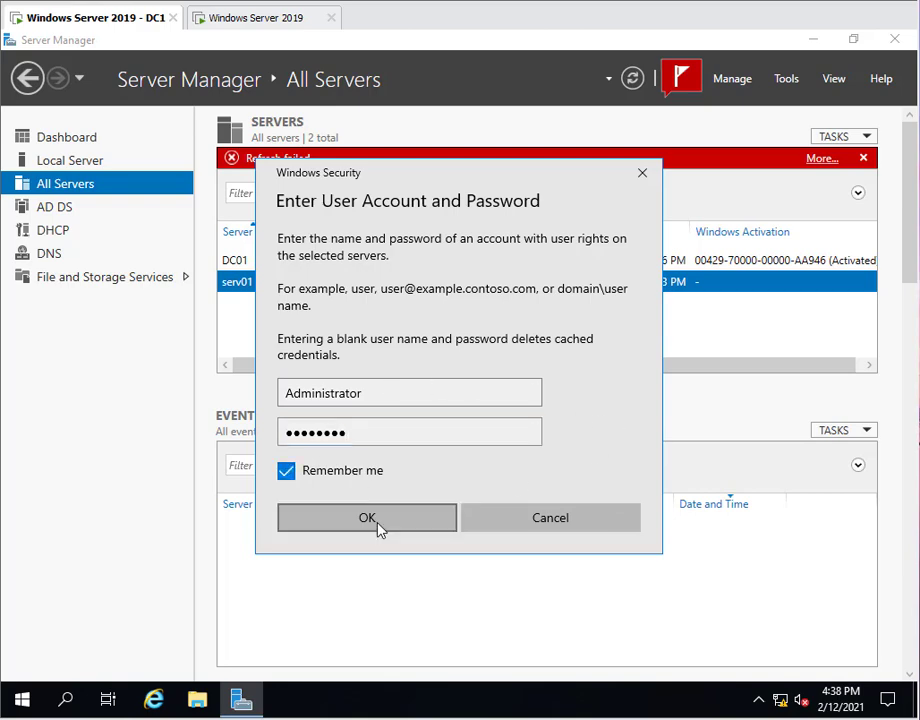
left_click(380, 528)
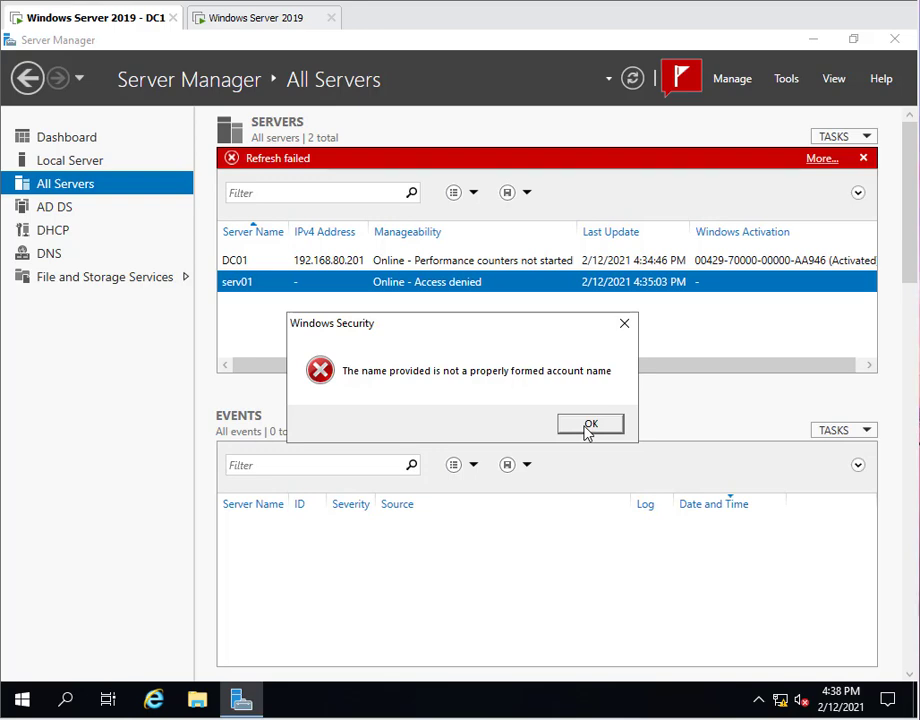
left_click(588, 430)
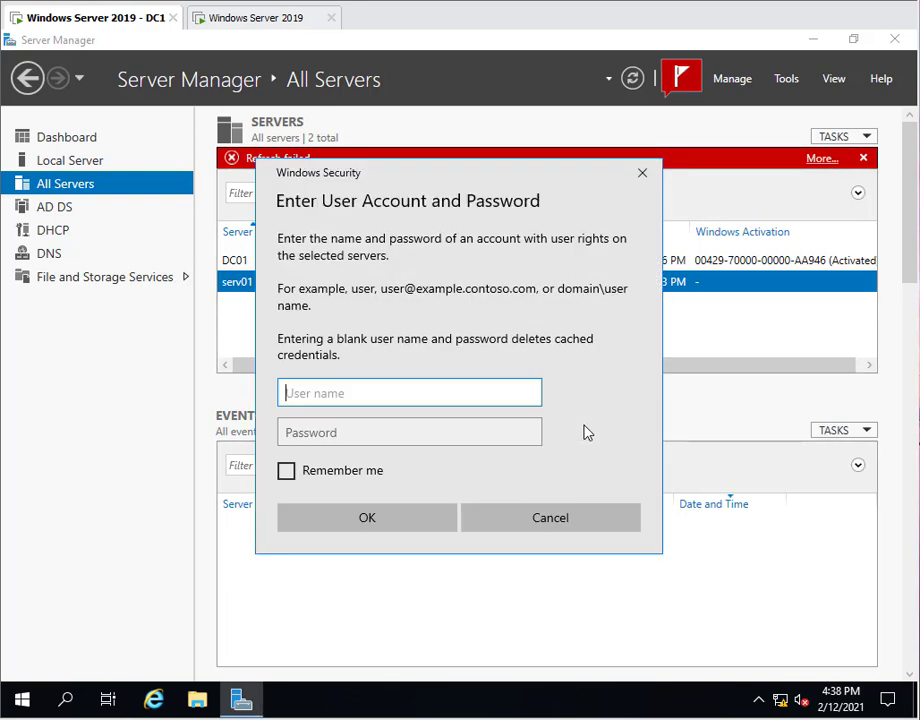
Submit the domain-qualified Administrator account name and the account password as serv01's management credentials, with Remember me enabled
left_click(296, 386)
type("TRANVUHA")
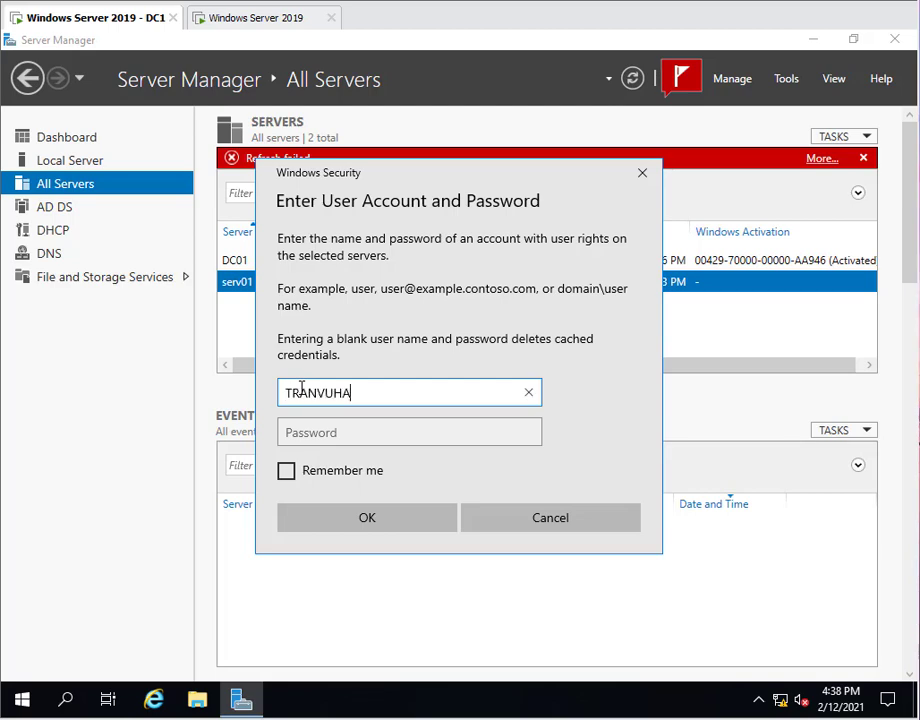
type("\\Administrator")
key("Tab")
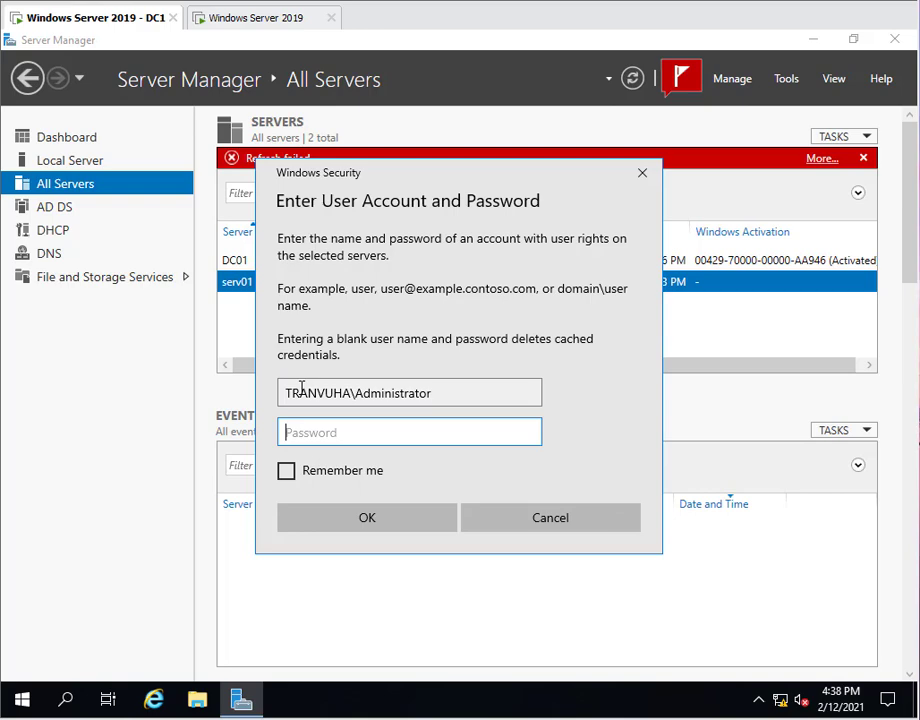
type("******")
key("ctrl+a")
type("********")
left_click(347, 474)
left_click(350, 528)
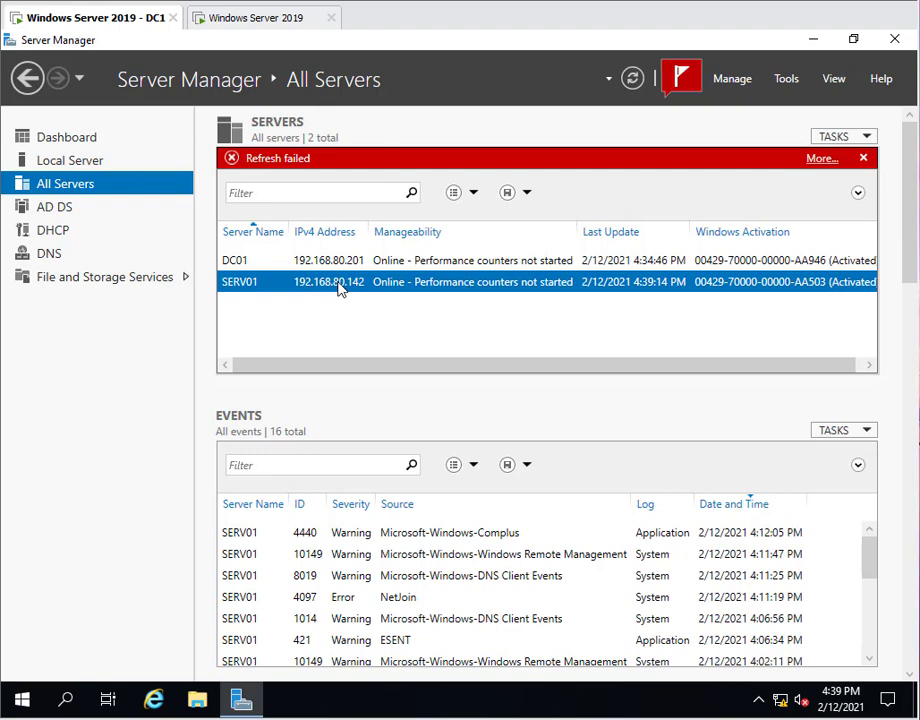
Refresh the All Servers view and review the refresh tasks and notifications in the task details
left_click(634, 80)
left_click(820, 159)
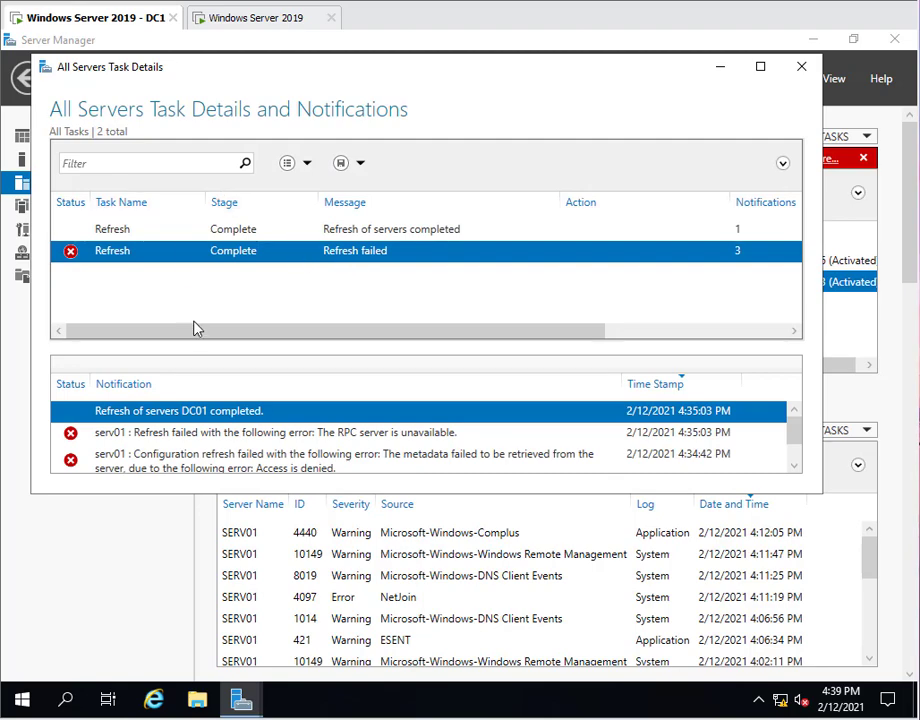
mouse_move(197, 335)
left_mouse_down()
mouse_move(329, 333)
mouse_move(197, 335)
left_mouse_up()
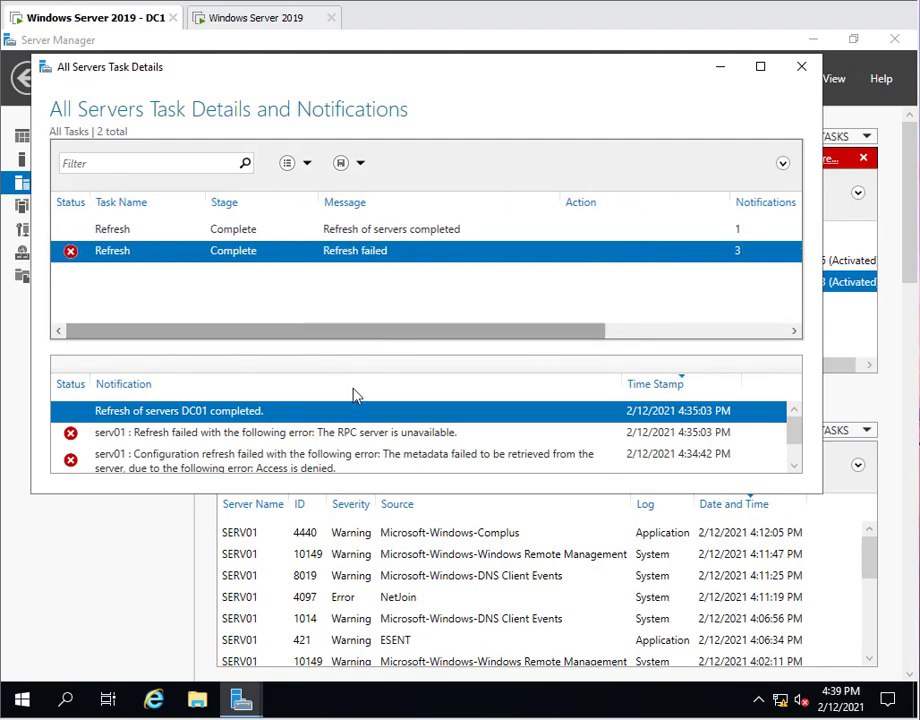
scroll(345, 418, "down", 1)
left_click(800, 67)
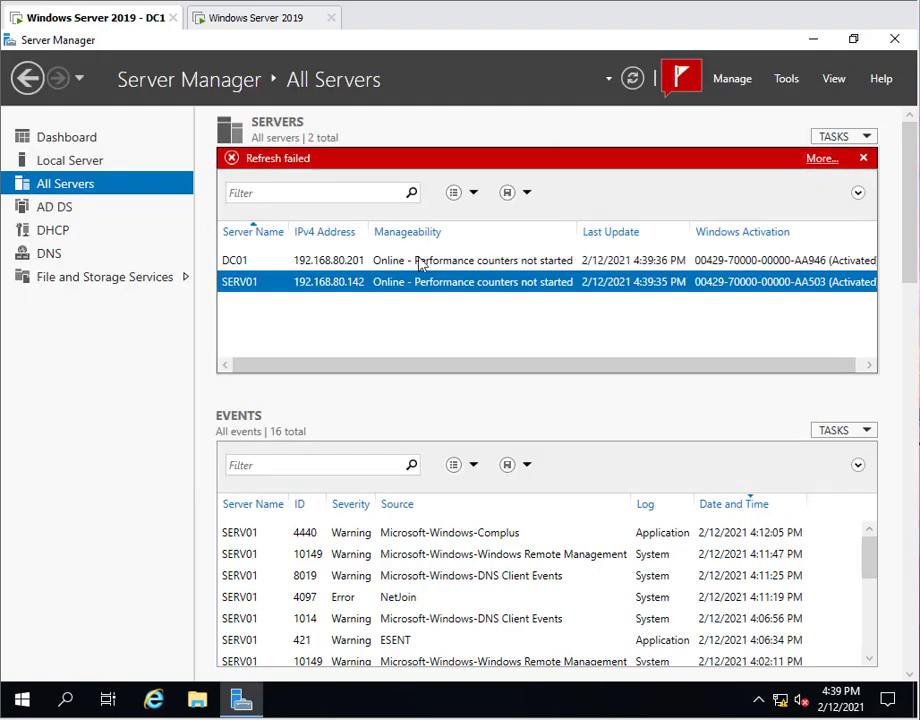
Check the dashboard tiles for manageability problems and compare the DC01 and SERV01 entries in the All Servers group
left_click(63, 144)
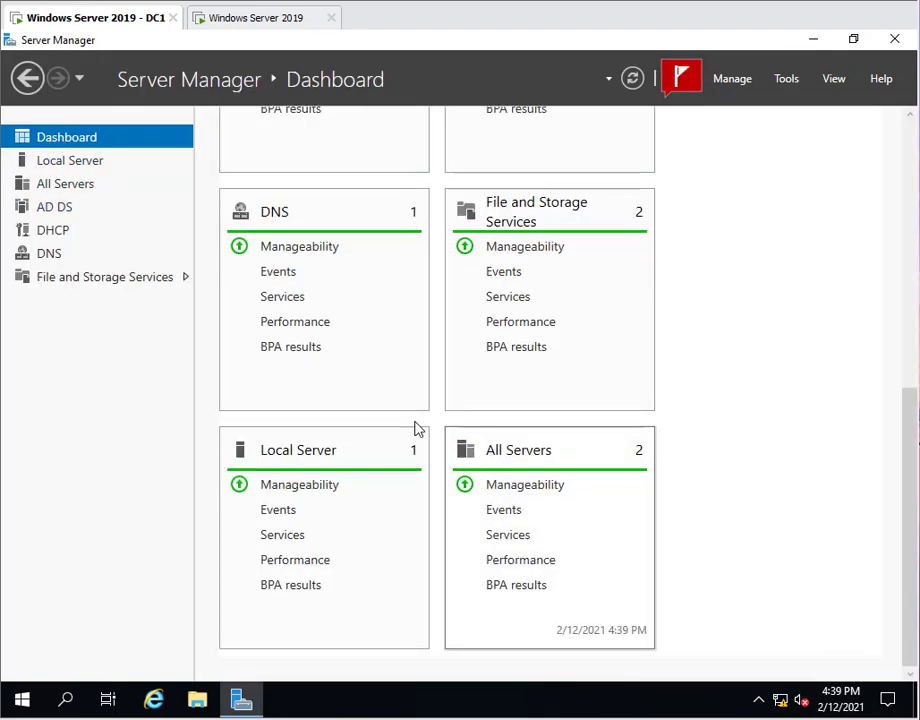
left_click(68, 185)
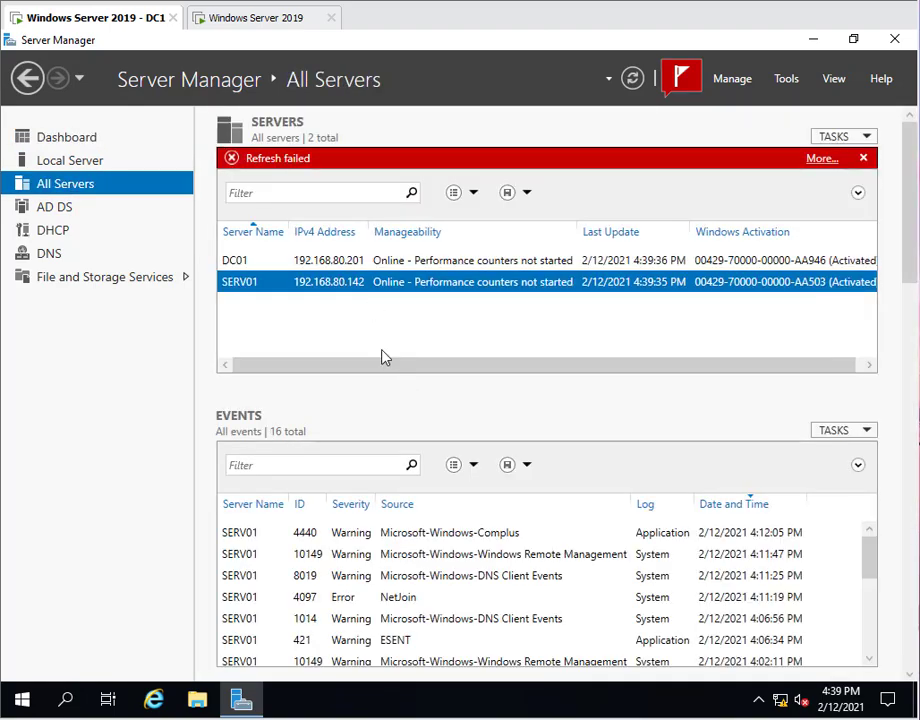
left_click(328, 262)
left_click(329, 283)
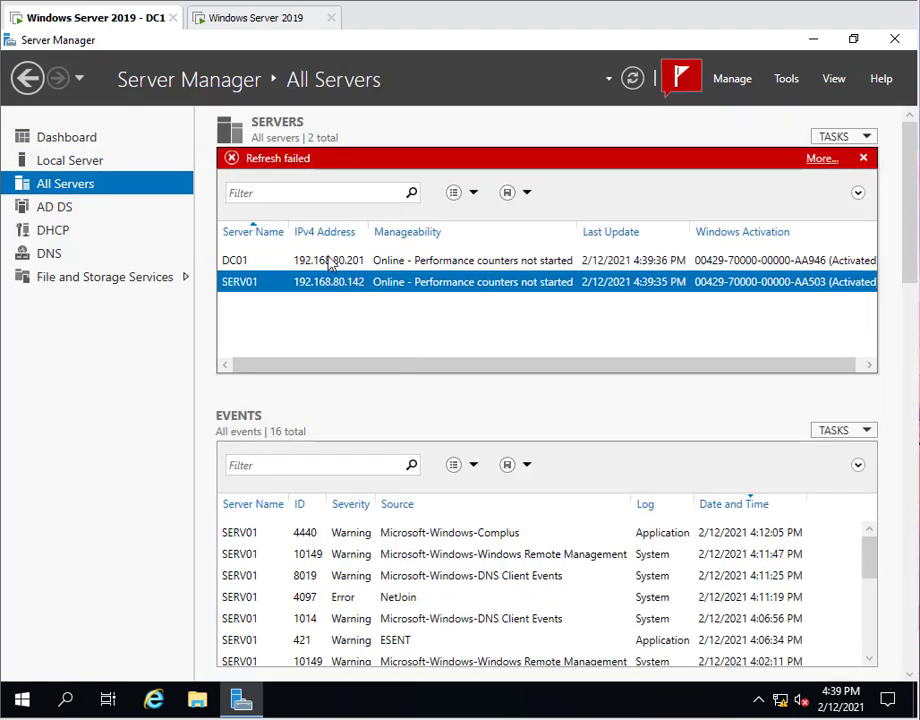
left_click(329, 261)
left_click(331, 285)
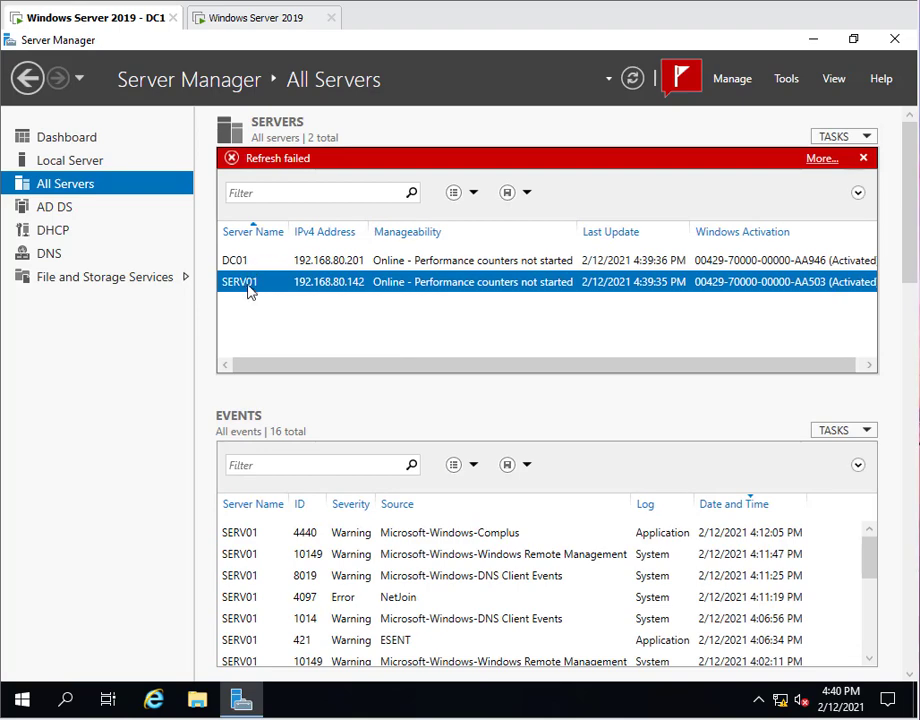